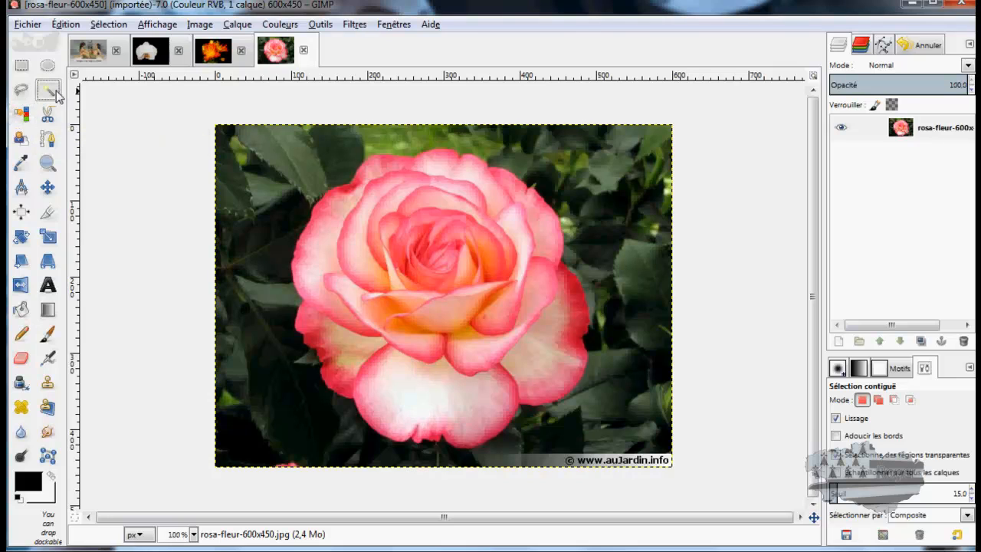
# Switch to the orchid image, fuzzy-select its black background, and set the selection to add mode with a threshold of 32.2.
pyautogui.click(150, 57)
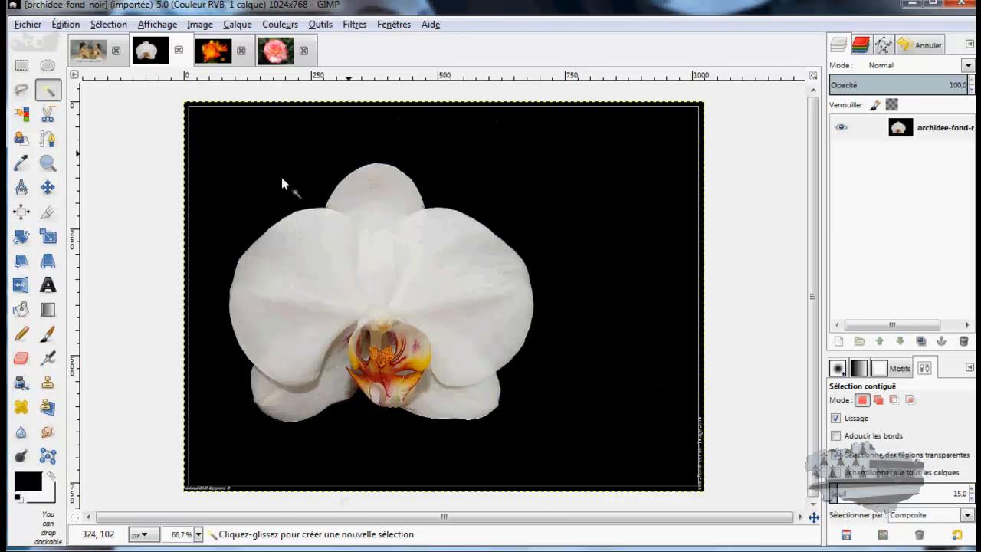
pyautogui.click(549, 161)
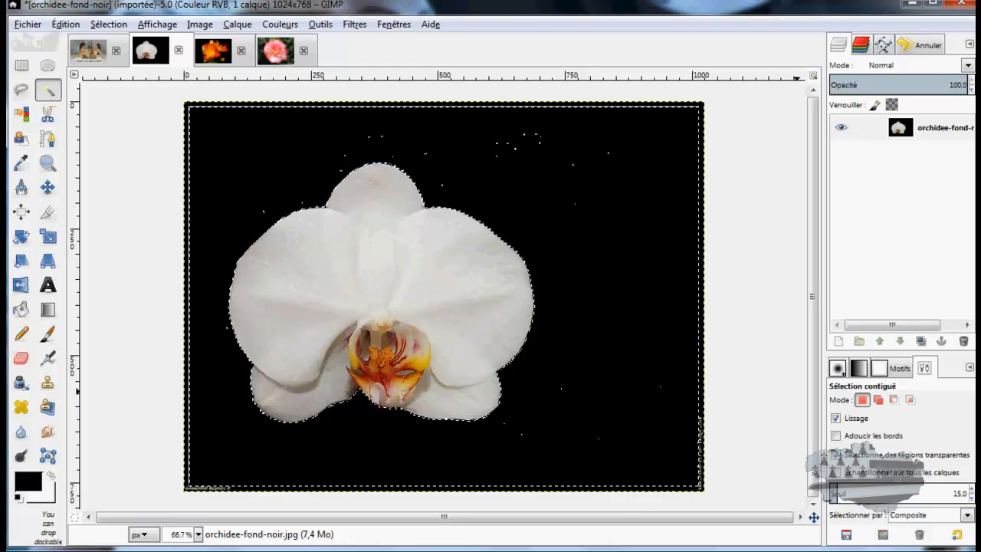
pyautogui.click(846, 493)
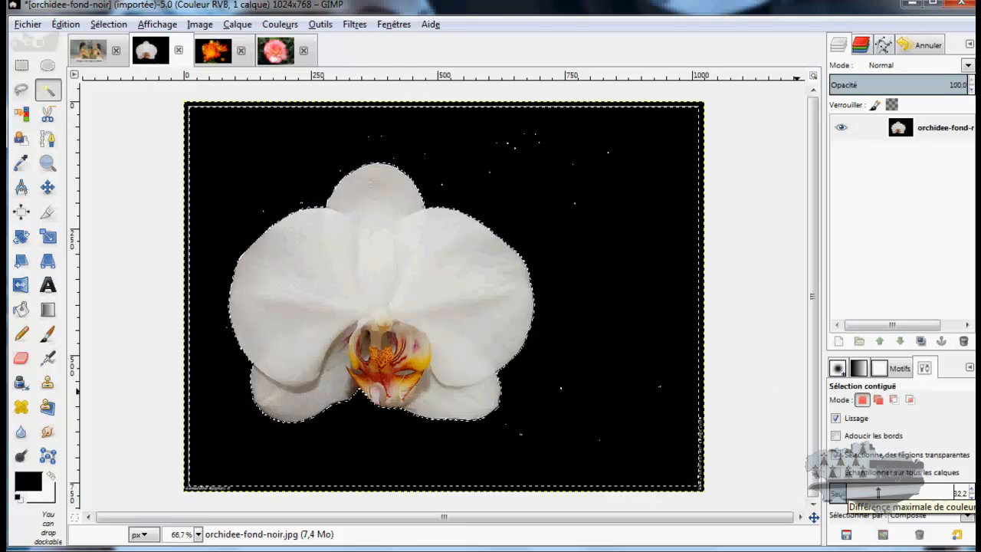
pyautogui.click(879, 401)
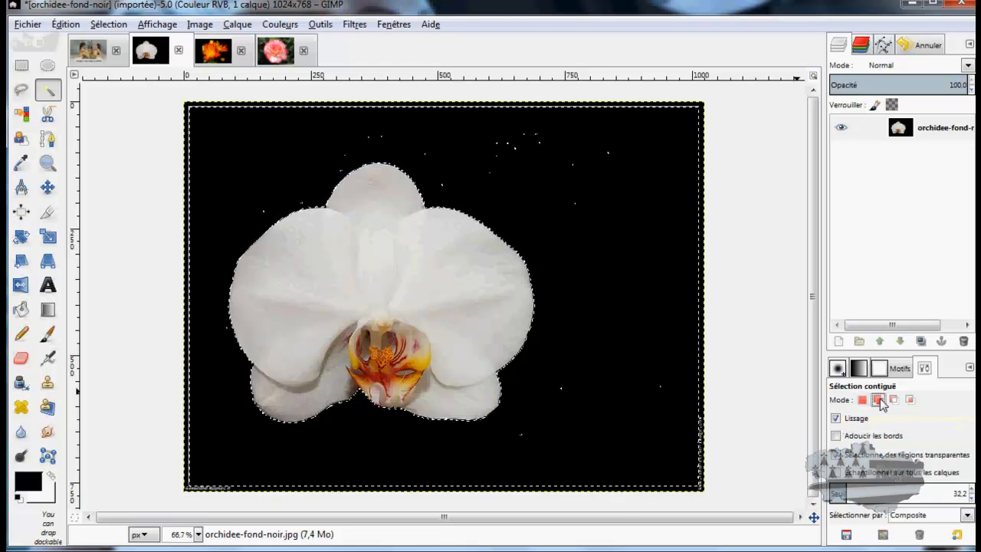
# Add the small unselected specks in the orchid's black background to the selection.
pyautogui.click(496, 140)
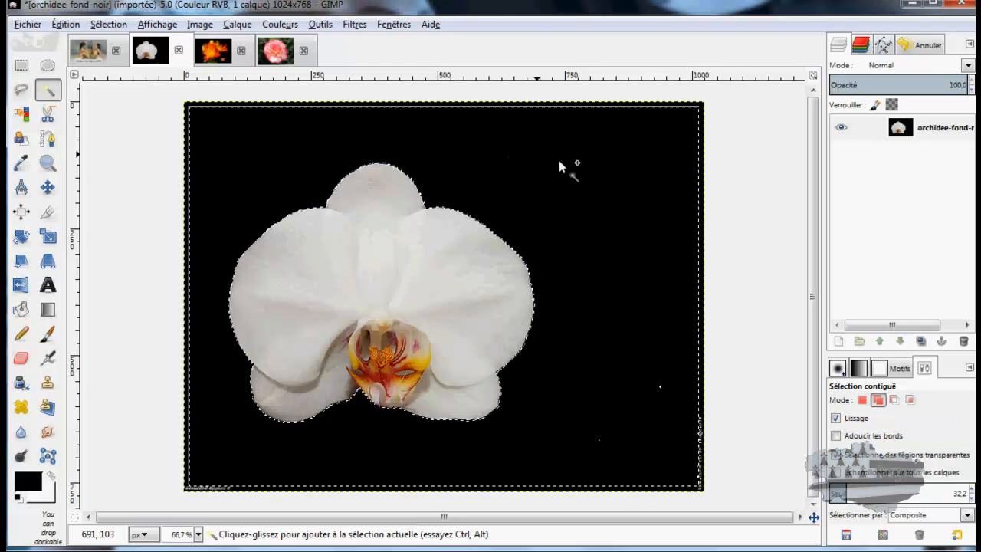
pyautogui.click(660, 386)
pyautogui.click(599, 440)
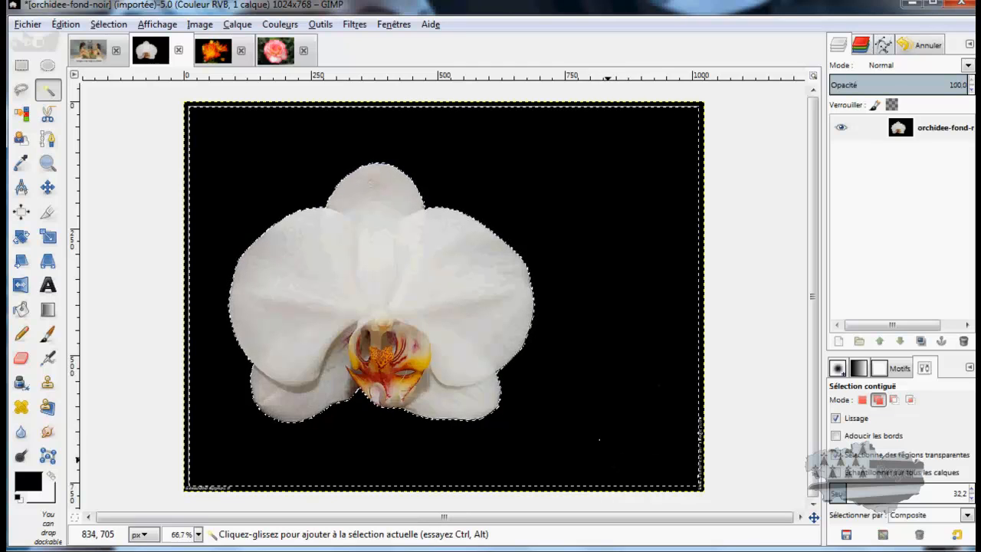
pyautogui.moveTo(613, 466); pyautogui.dragTo(616, 445)
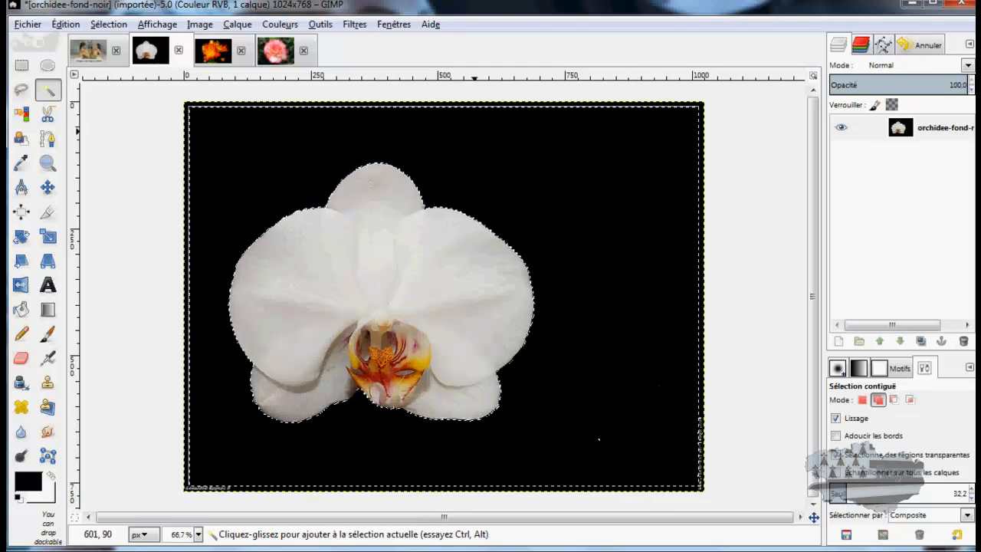
# Clear the selection and fuzzy-select the orchid's black background again with a threshold of 49.
pyautogui.click(107, 23)
pyautogui.click(126, 62)
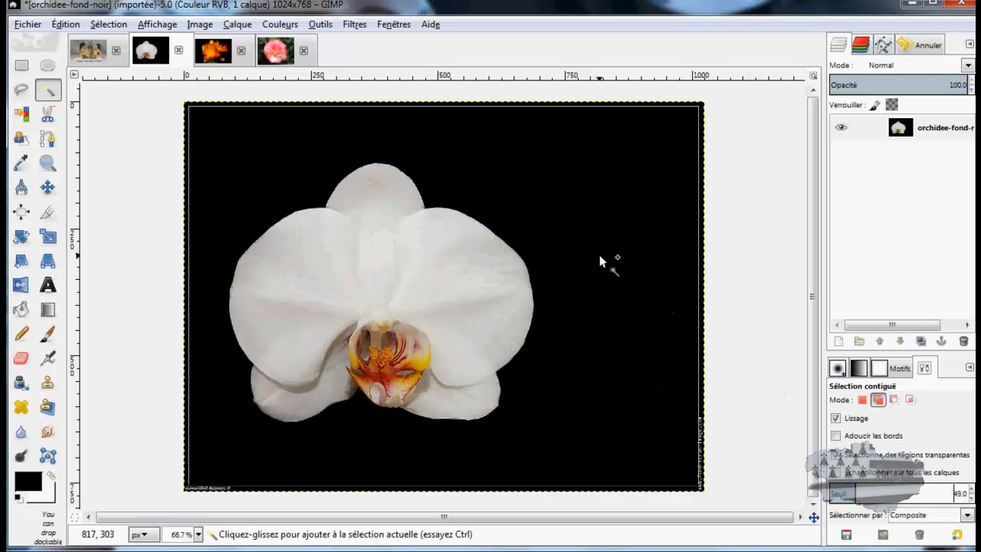
pyautogui.click(600, 261)
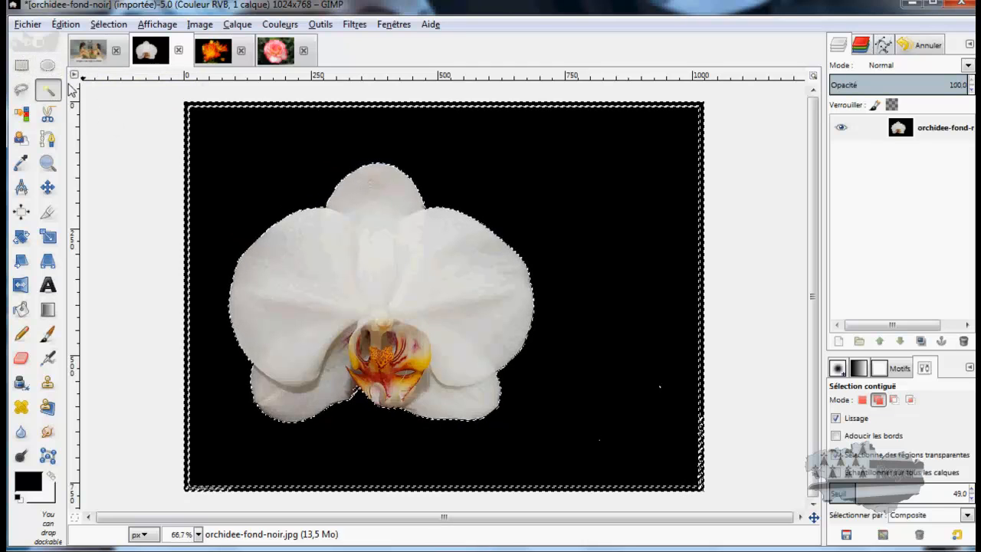
# Add the frame strips along all image edges and the remaining background specks to the selection with Free Select in add mode.
pyautogui.click(21, 90)
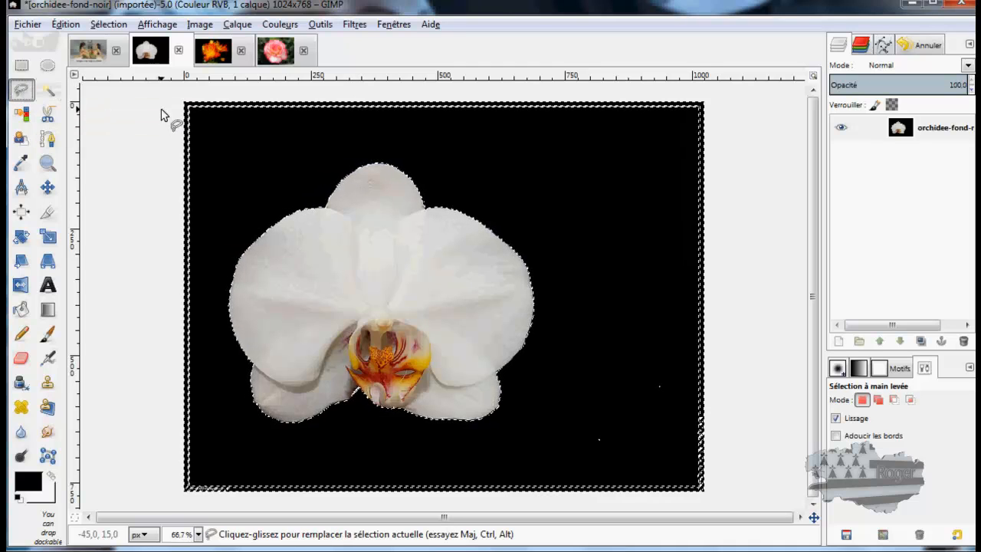
pyautogui.click(878, 399)
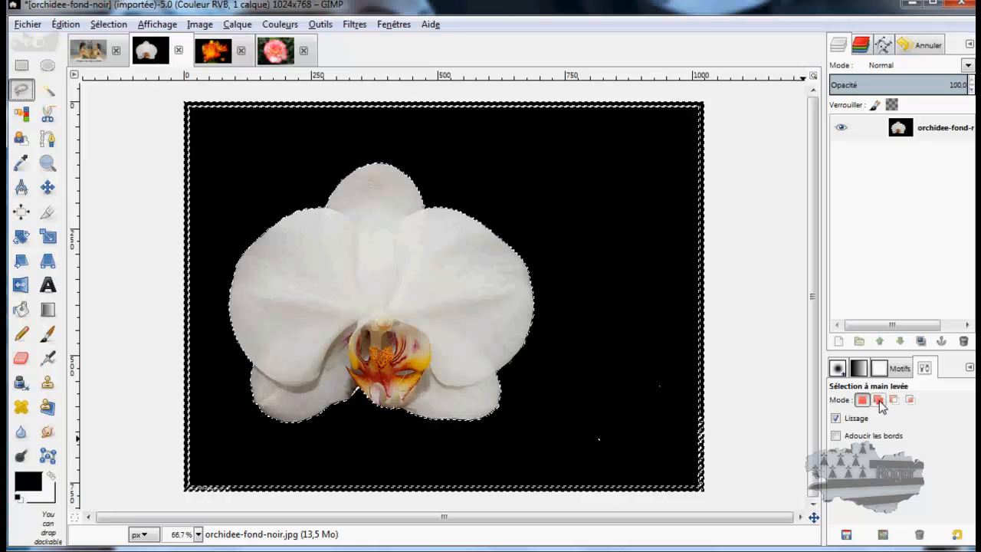
pyautogui.moveTo(159, 89)
pyautogui.mouseDown()
pyautogui.moveTo(428, 131)
pyautogui.moveTo(710, 138)
pyautogui.mouseUp()
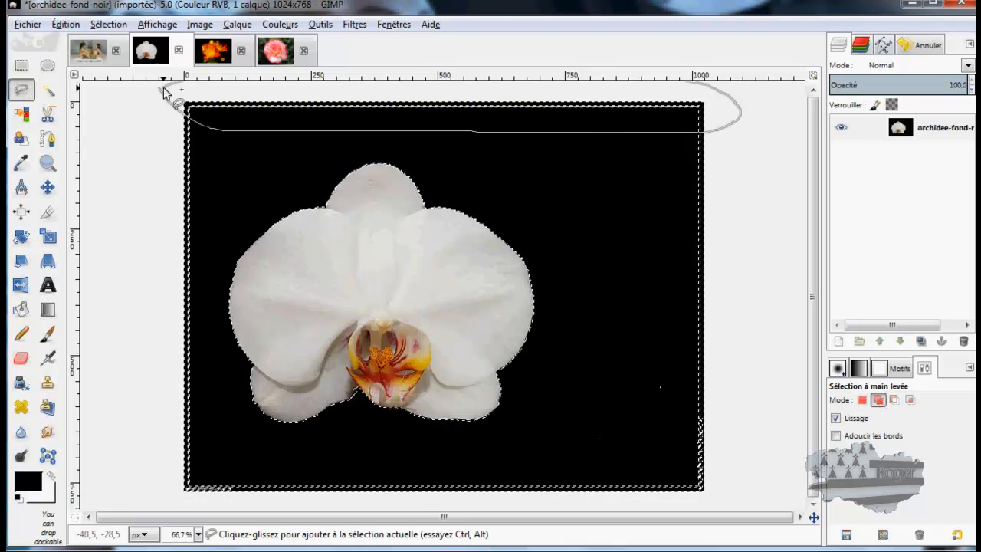
pyautogui.moveTo(161, 92); pyautogui.dragTo(161, 469)
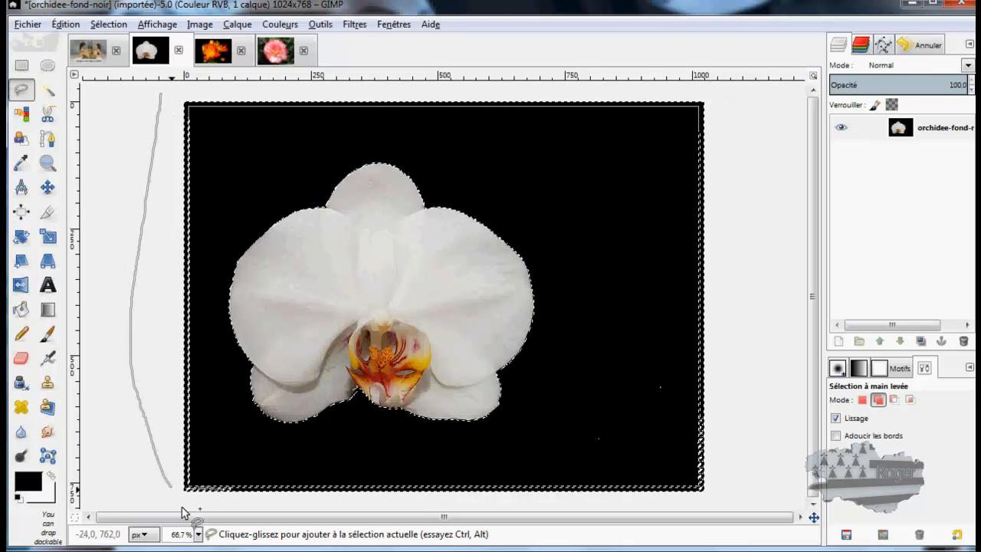
pyautogui.click(161, 93)
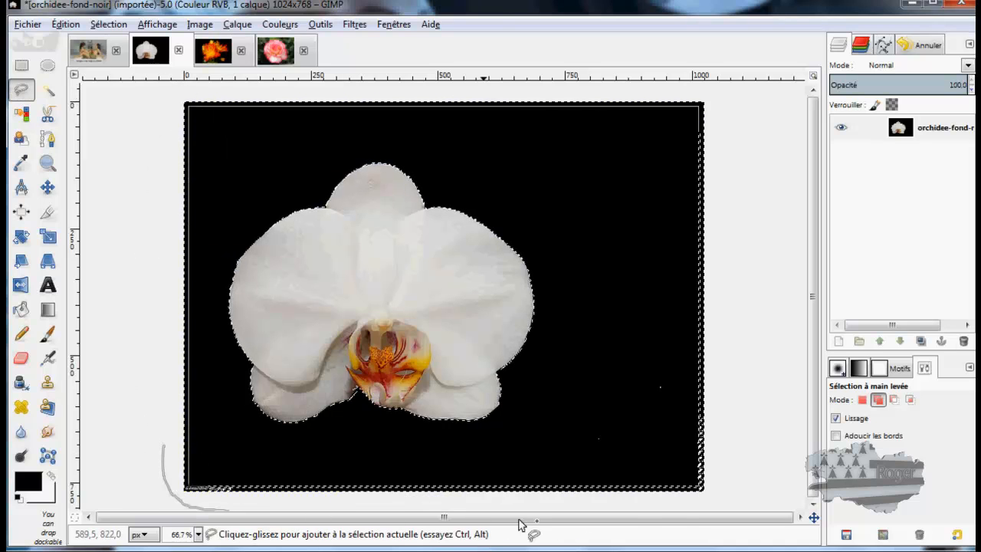
pyautogui.moveTo(725, 514)
pyautogui.mouseDown()
pyautogui.moveTo(742, 492)
pyautogui.moveTo(766, 388)
pyautogui.moveTo(761, 150)
pyautogui.mouseUp()
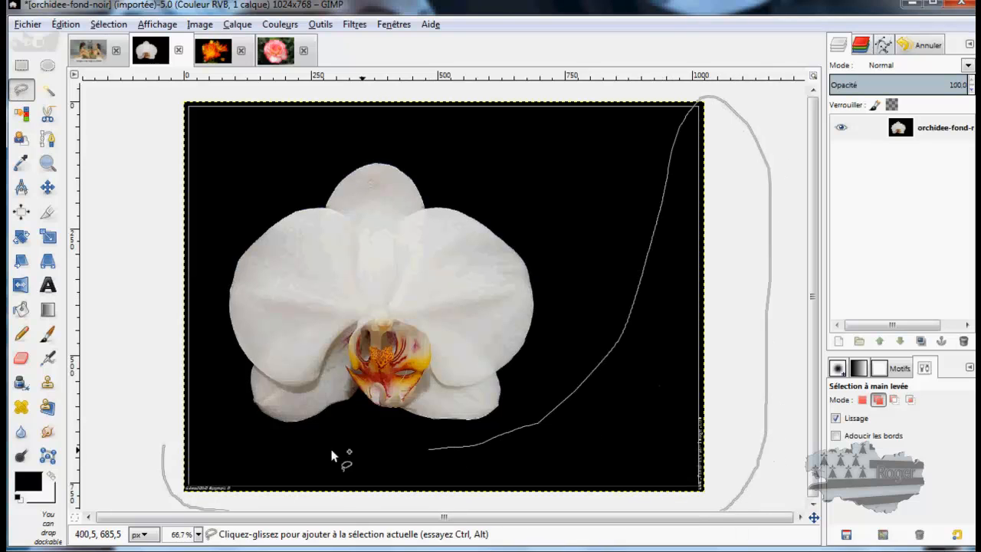
pyautogui.click(166, 450)
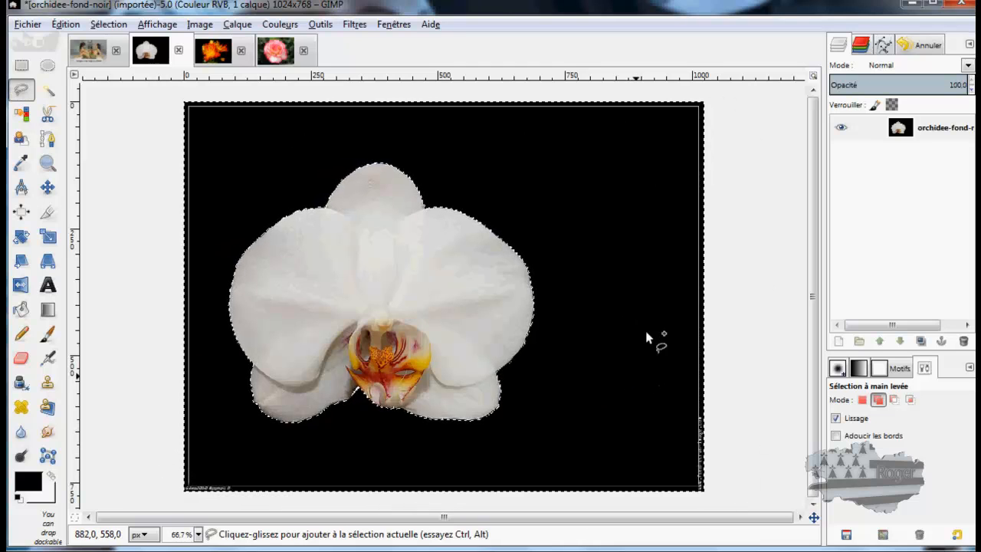
# Add an alpha channel to the orchid layer and delete the selected background.
pyautogui.rightClick(909, 129)
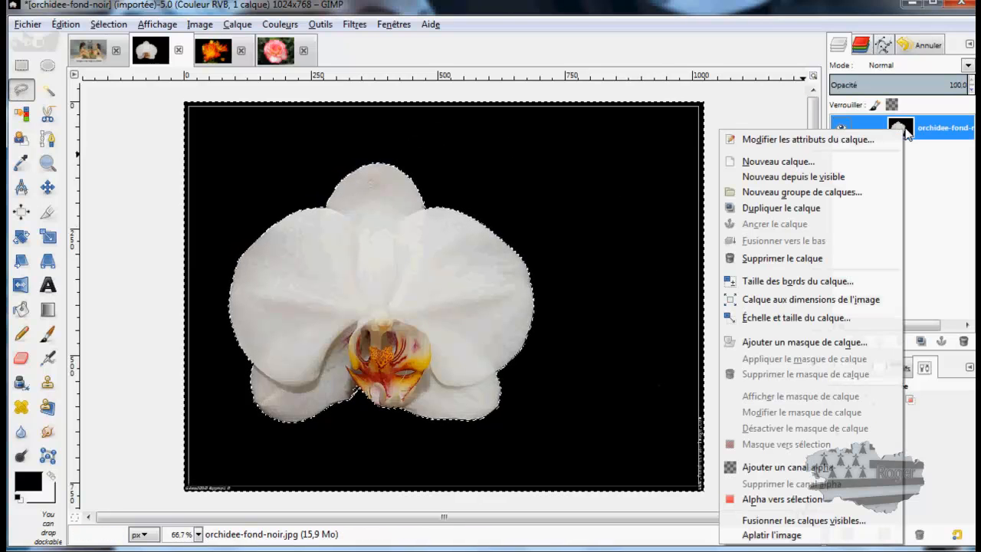
pyautogui.click(781, 468)
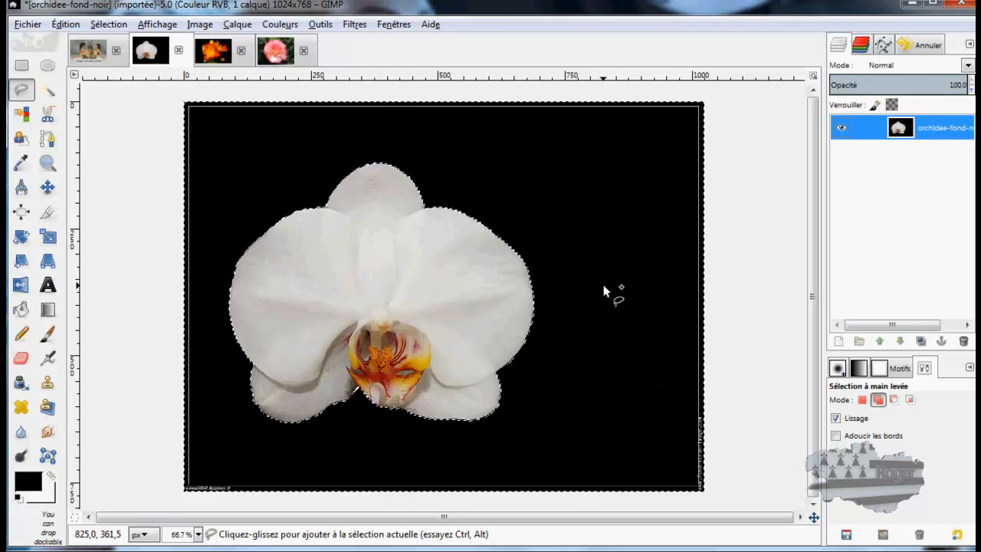
pyautogui.press('Delete')
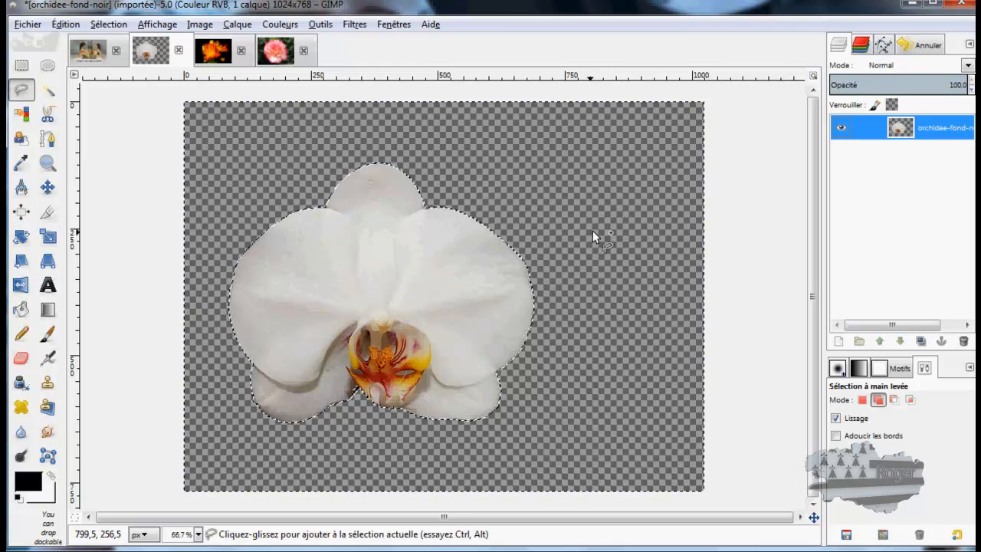
# Clear the selection and inspect the cut-out edge of the orchid's petal up close.
pyautogui.click(108, 24)
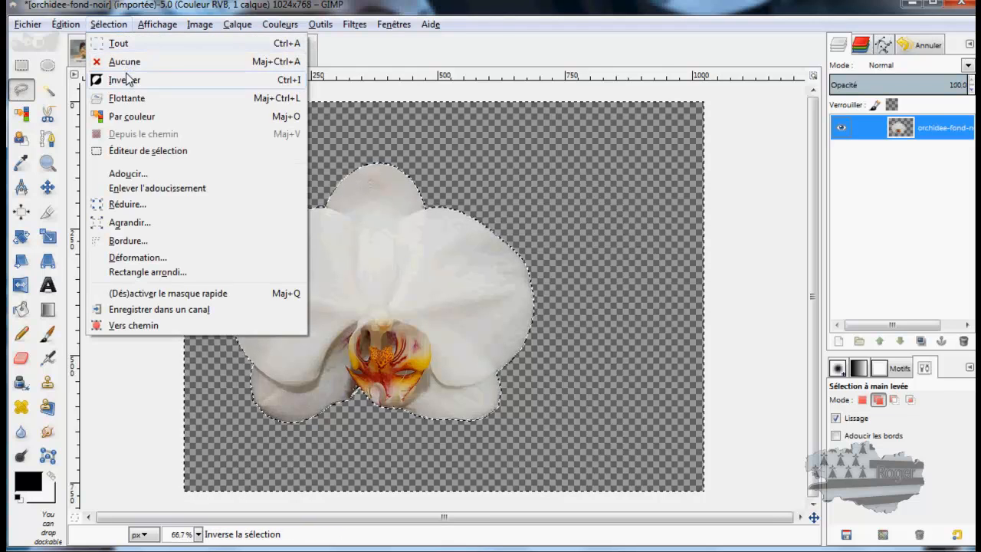
pyautogui.click(127, 61)
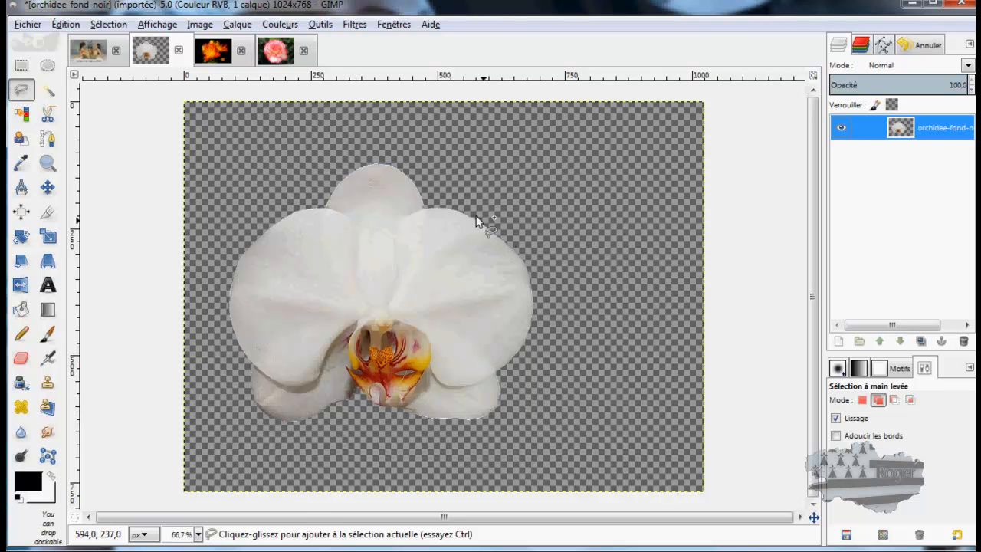
pyautogui.keyDown('ctrl'); pyautogui.scroll(3, 435, 240); pyautogui.keyUp('ctrl')
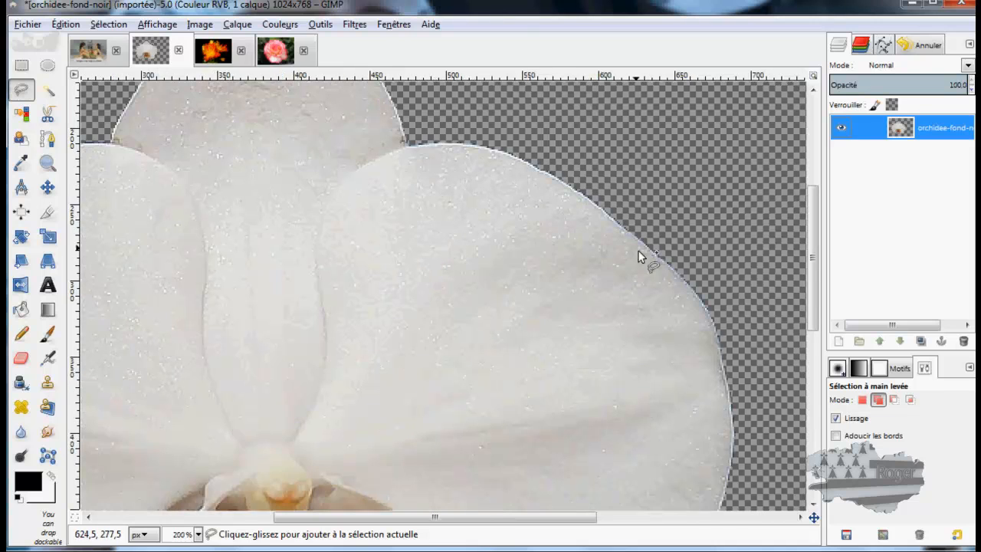
pyautogui.keyDown('ctrl'); pyautogui.scroll(3, 707, 333); pyautogui.keyUp('ctrl')
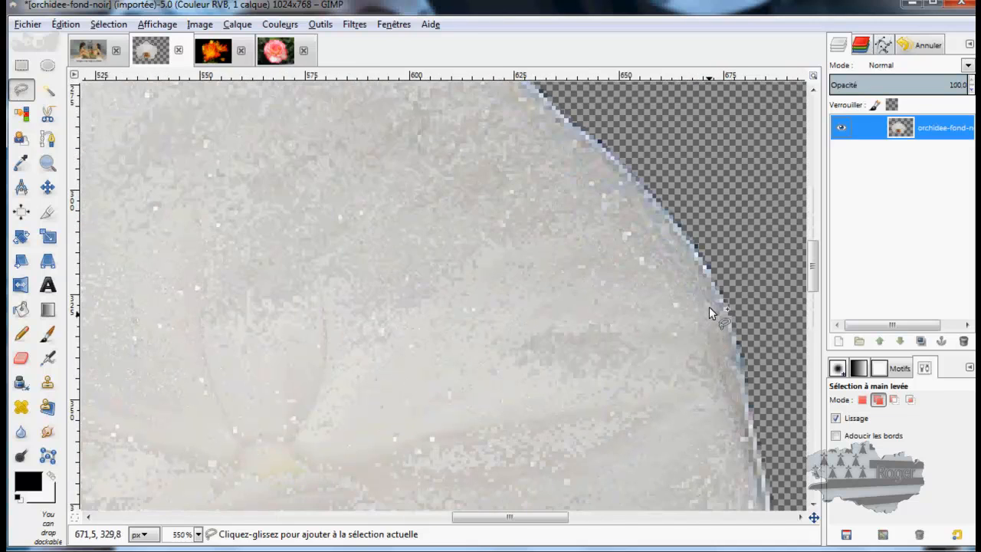
pyautogui.keyDown('ctrl'); pyautogui.scroll(-6, 732, 338); pyautogui.keyUp('ctrl')
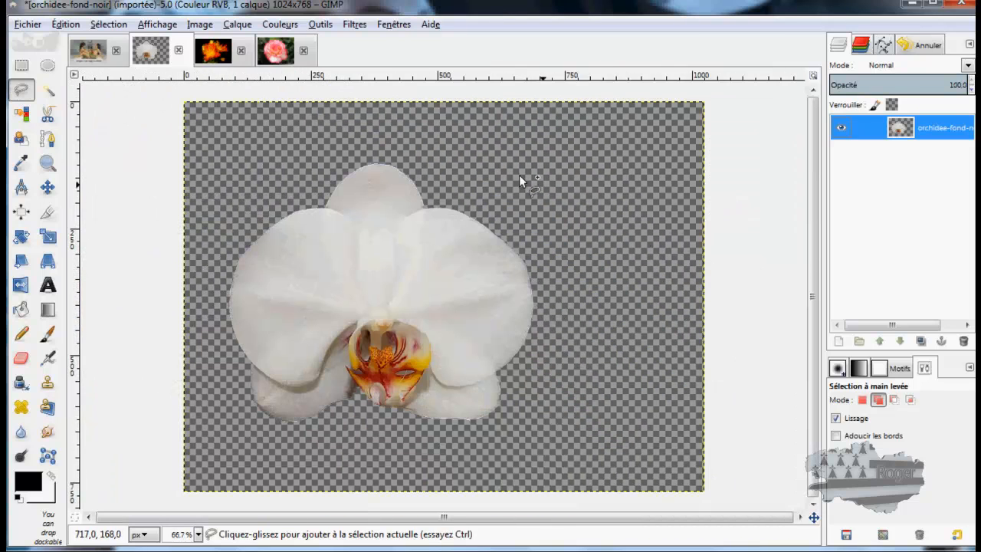
# Switch to the chrysanthemum image, fuzzy-select its black background and inspect the selection around the petals and stem.
pyautogui.click(215, 53)
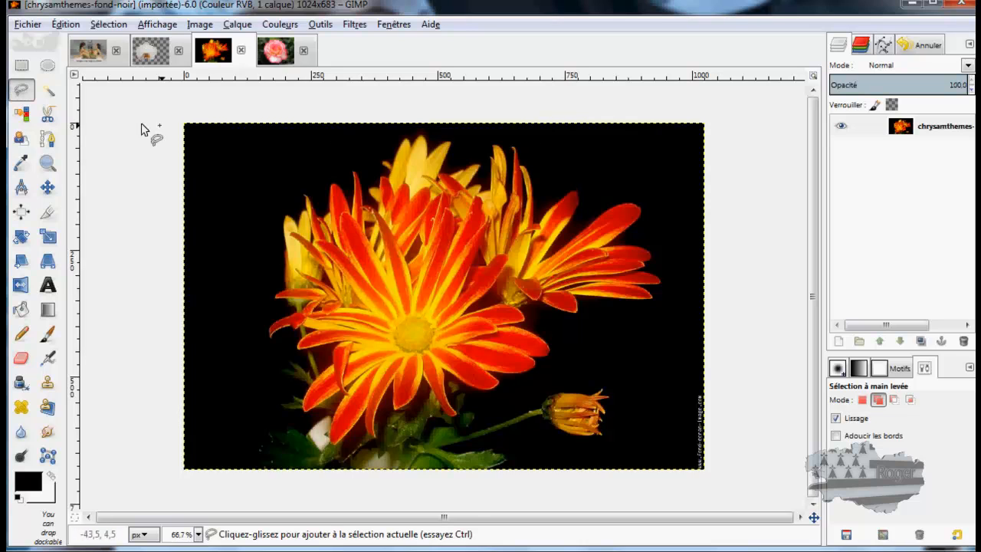
pyautogui.click(49, 91)
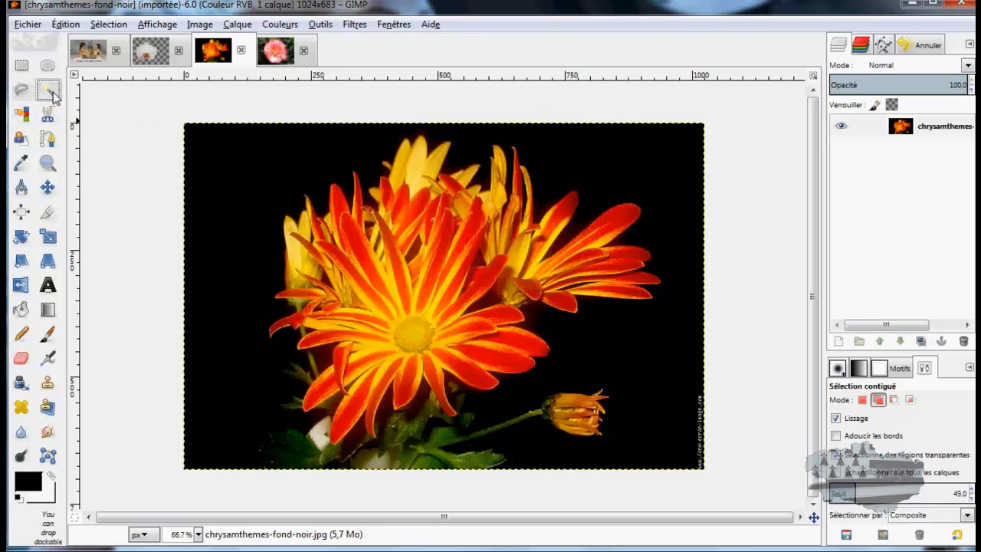
pyautogui.click(236, 184)
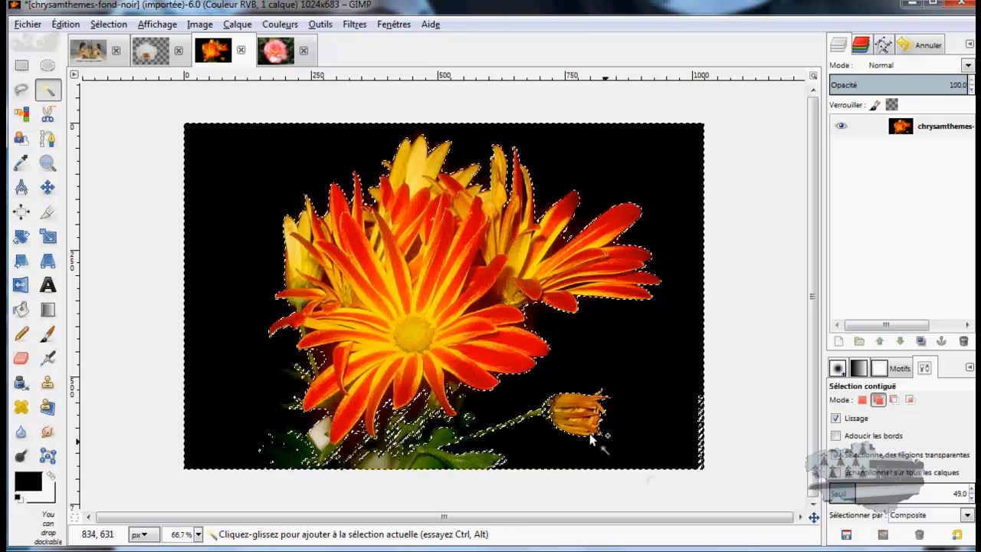
pyautogui.scroll(2, 495, 429)
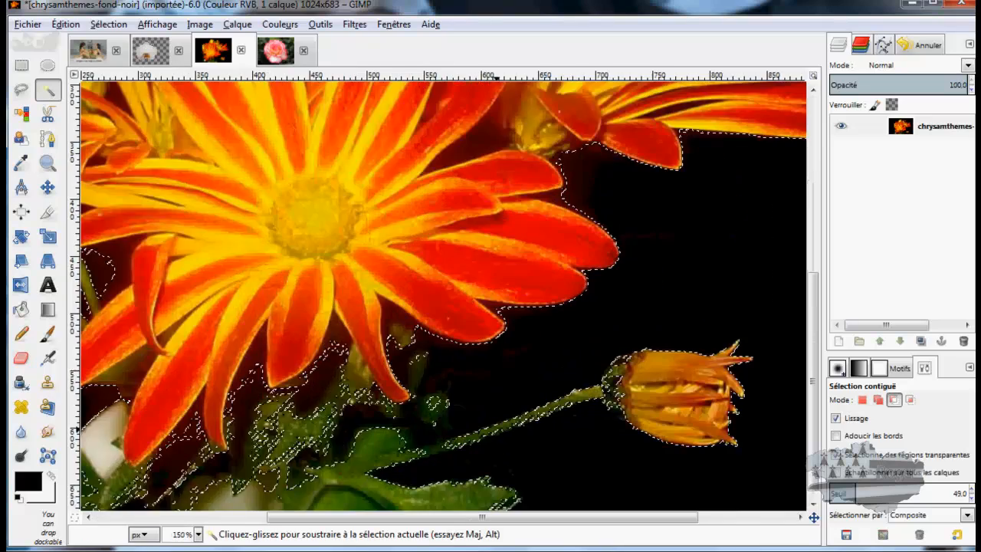
pyautogui.scroll(1, 427, 464)
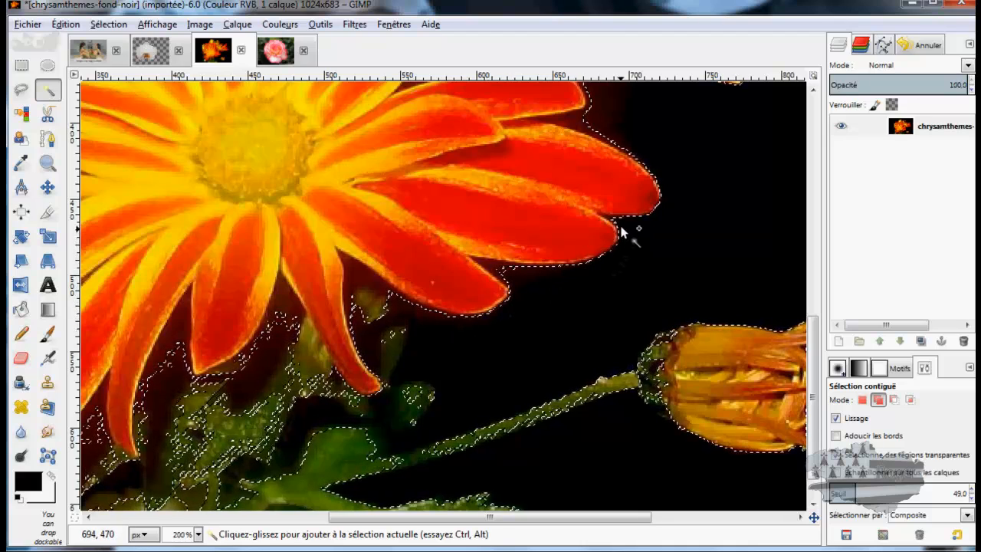
pyautogui.scroll(-3, 622, 233)
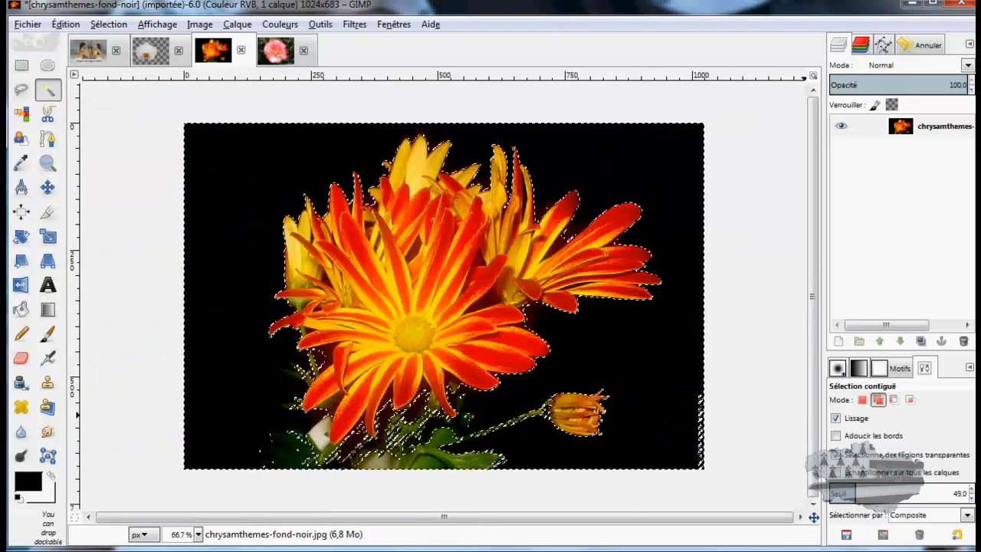
# Reselect the black background around the chrysanthemums in replace mode with a threshold of 21, and extend it in add mode.
pyautogui.click(846, 493)
pyautogui.click(862, 400)
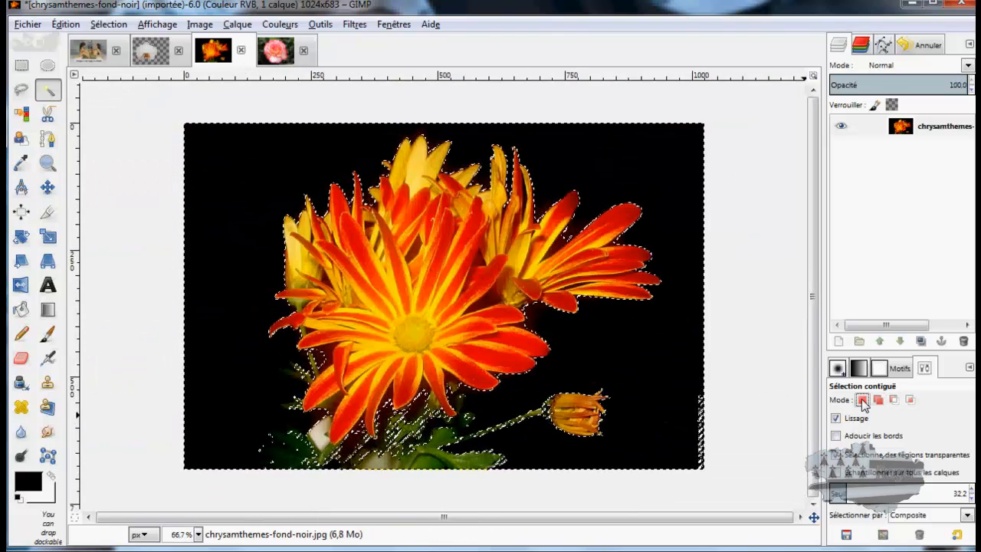
pyautogui.click(841, 493)
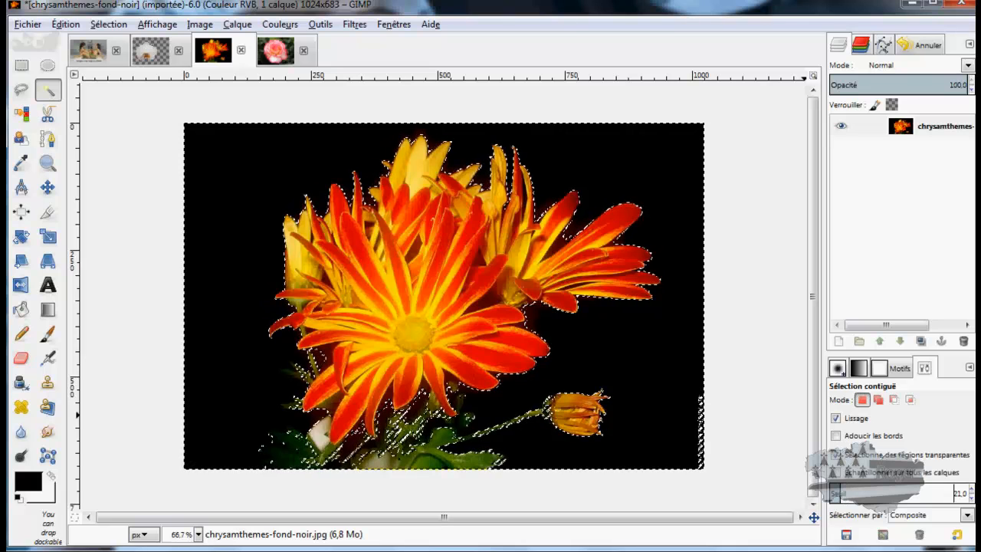
pyautogui.click(628, 172)
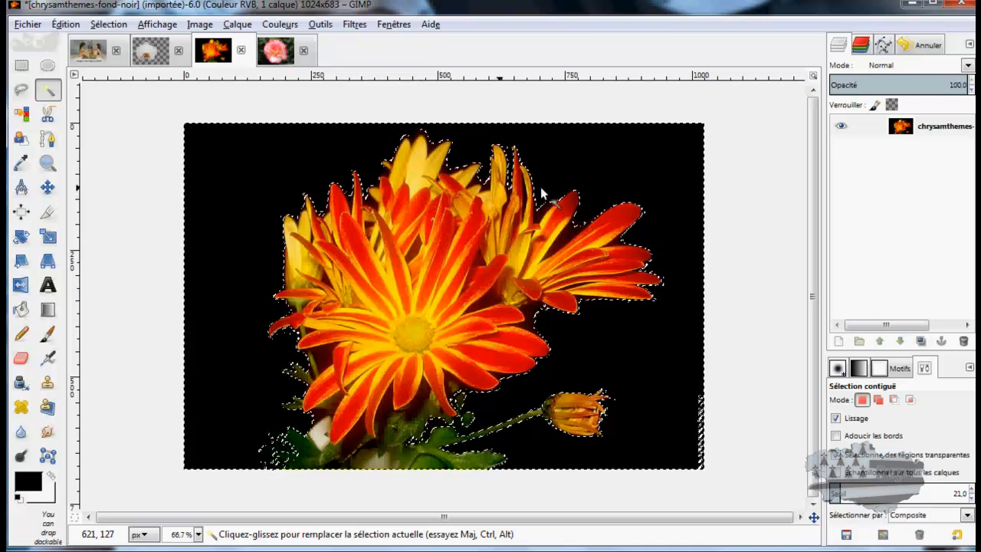
pyautogui.click(880, 401)
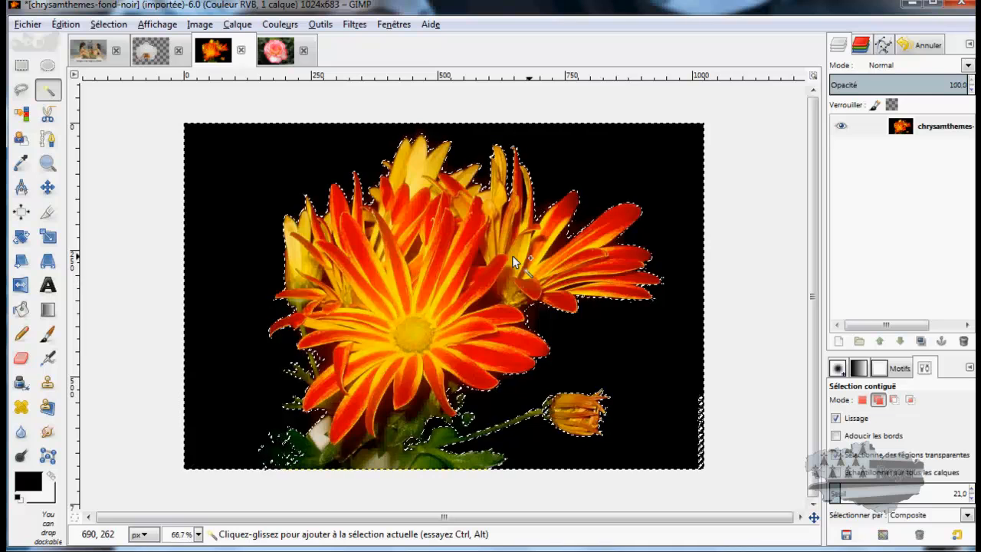
# Add an alpha channel to the chrysanthemum layer and delete the selected black background.
pyautogui.rightClick(891, 131)
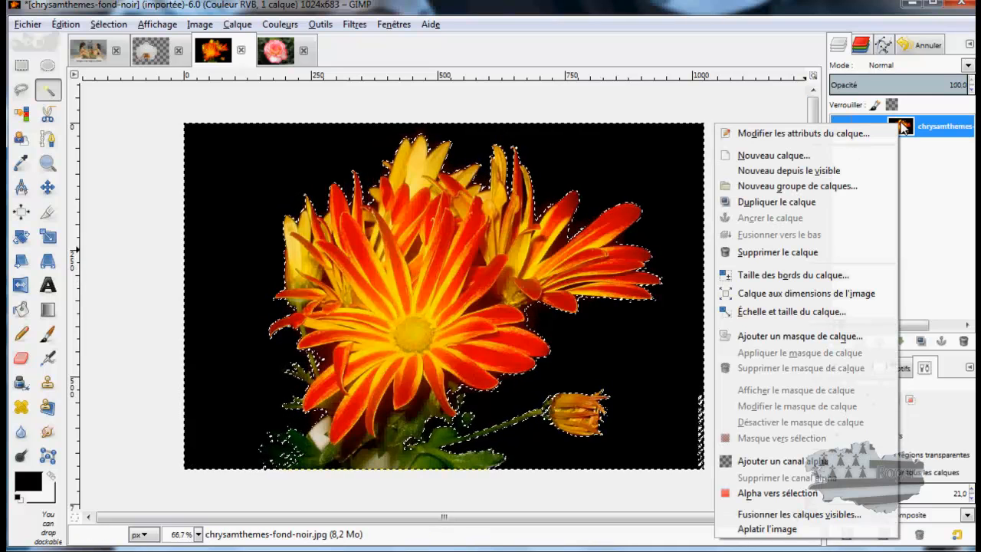
pyautogui.click(747, 493)
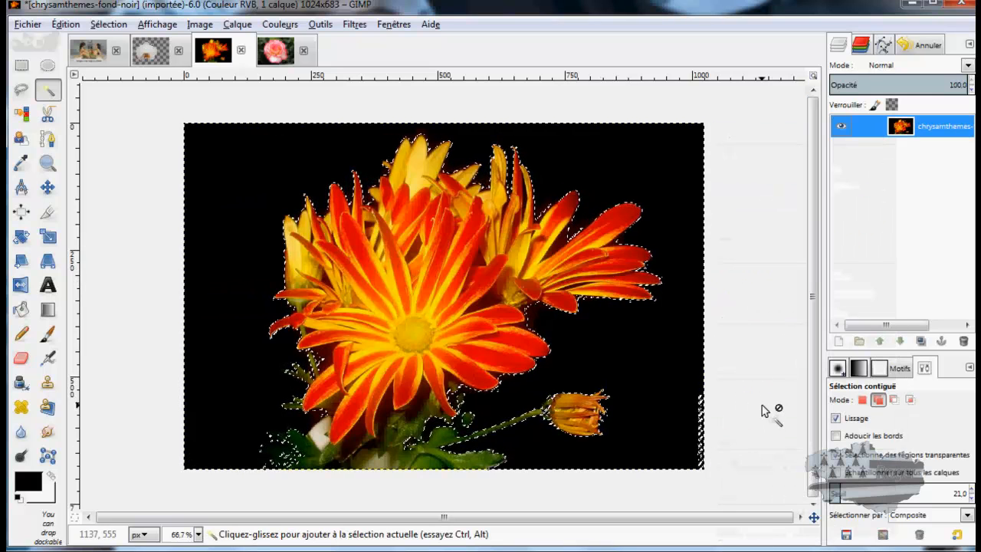
pyautogui.press('Delete')
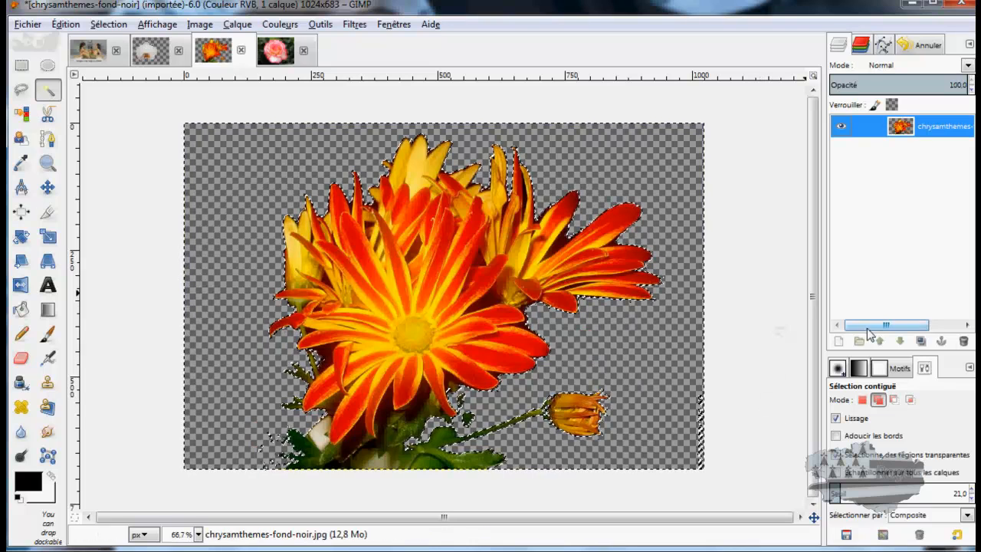
# Create a new layer filled with the background colour beneath the chrysanthemum layer, and clear the selection.
pyautogui.click(839, 341)
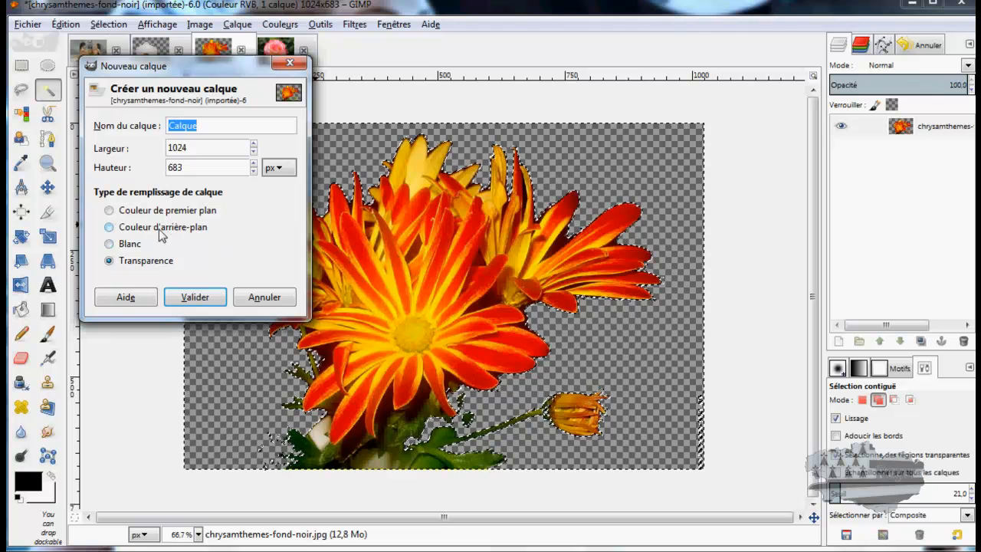
pyautogui.click(147, 229)
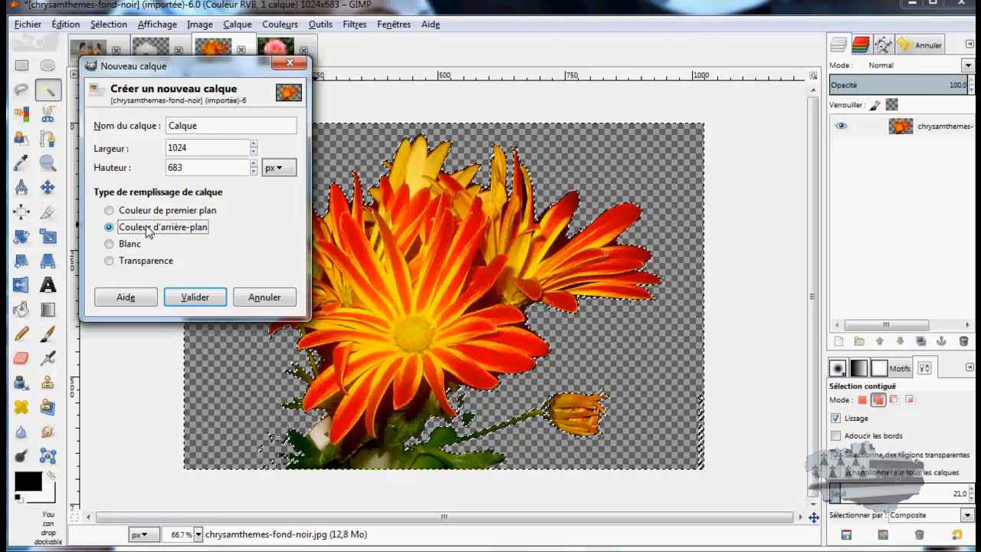
pyautogui.click(195, 297)
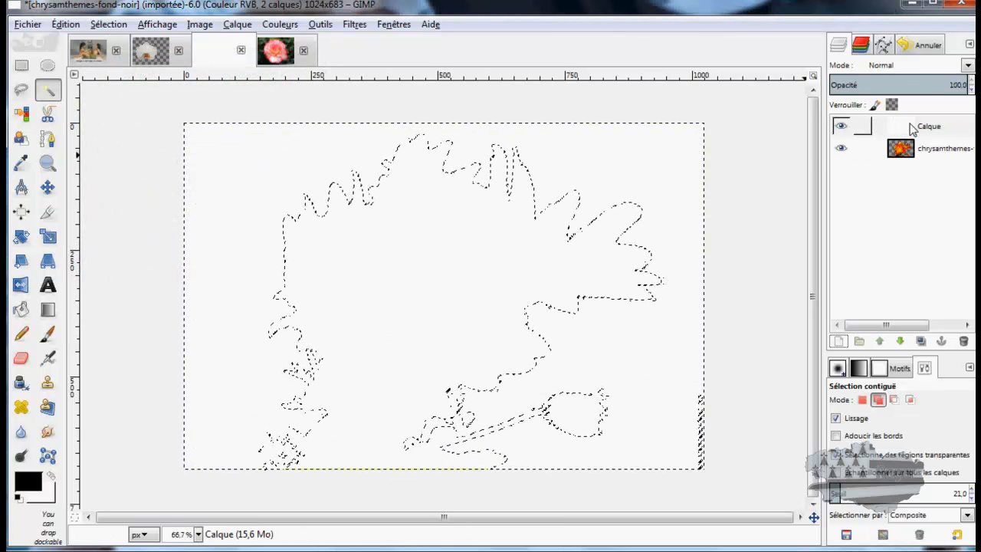
pyautogui.moveTo(912, 129); pyautogui.dragTo(927, 159)
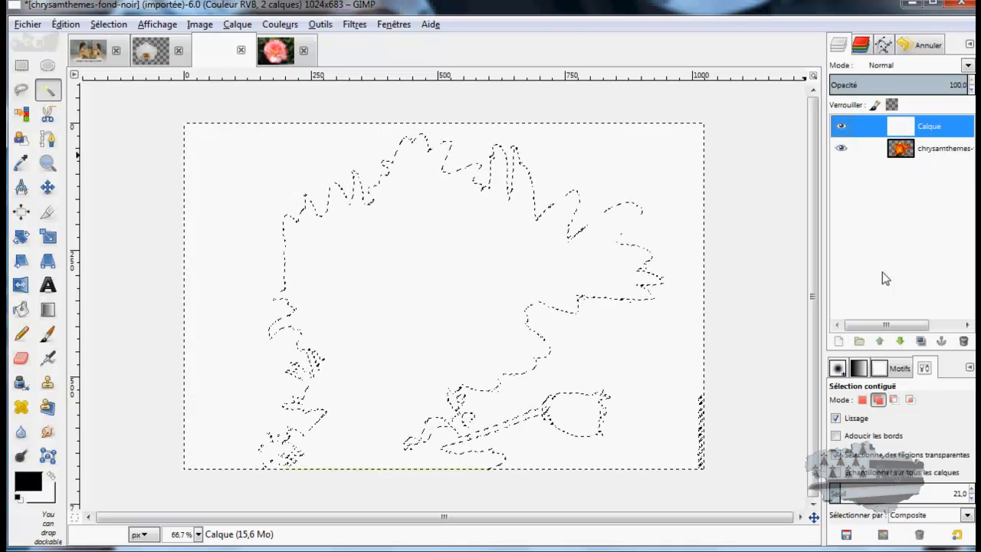
pyautogui.click(901, 342)
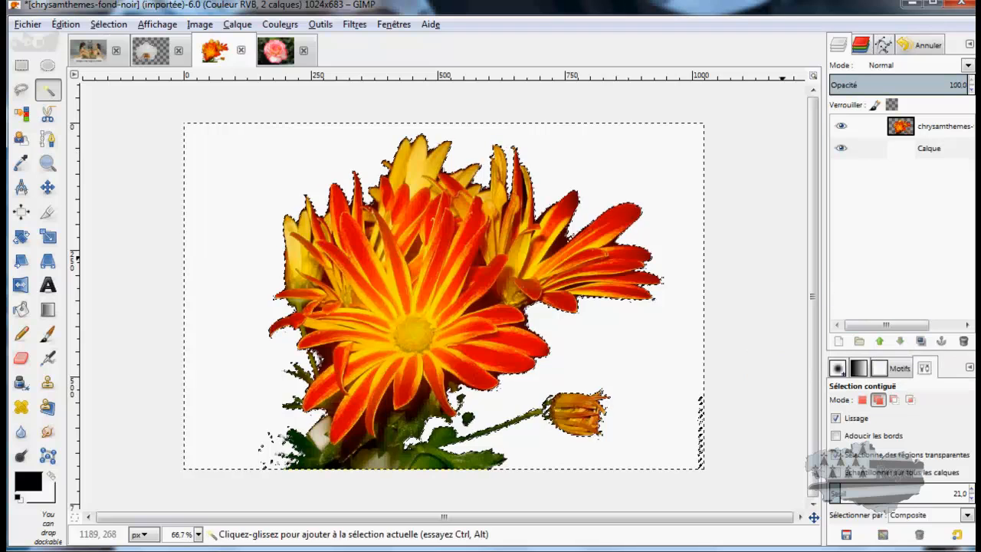
pyautogui.click(108, 24)
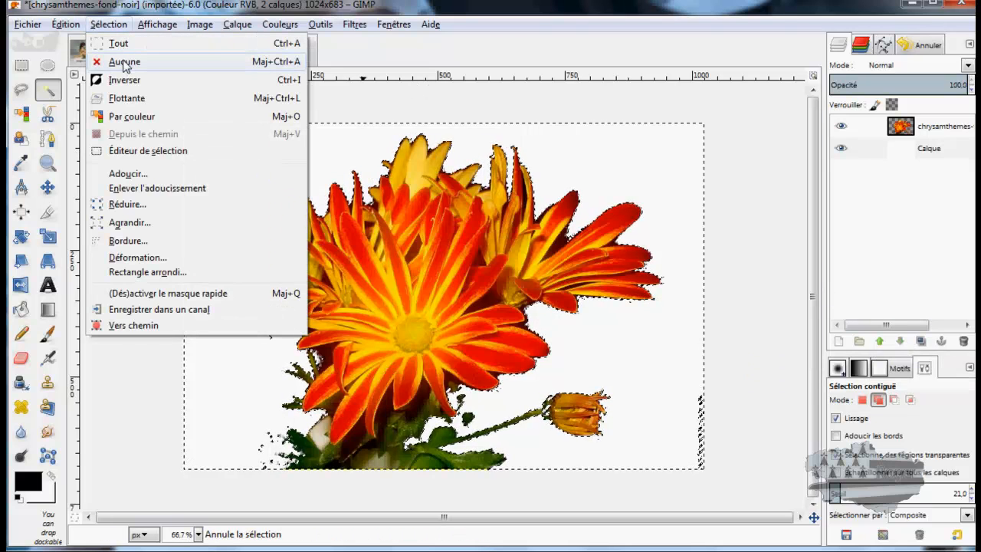
pyautogui.click(124, 62)
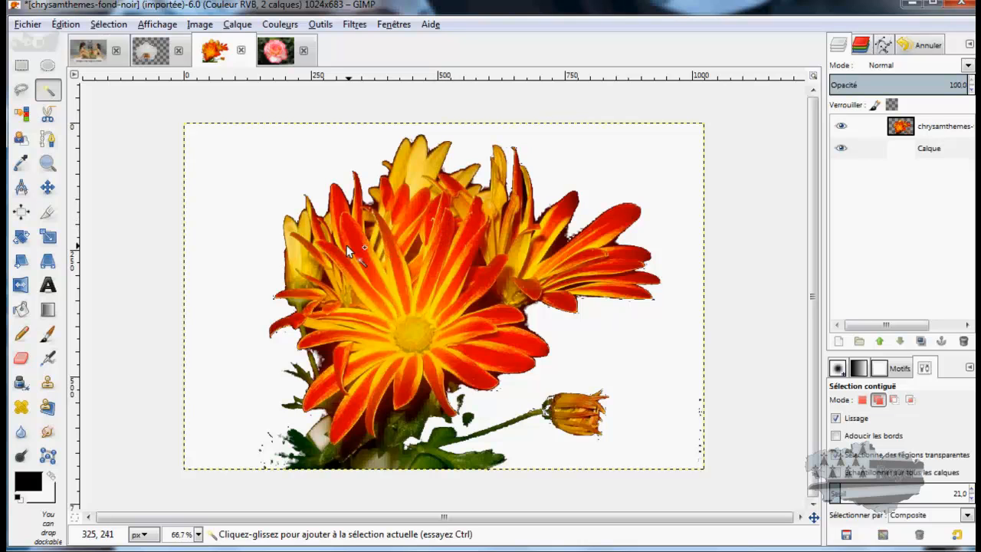
# Undo the chrysanthemum cut-out and its filled backing layer, back to the original image with the background selected.
pyautogui.hotkey('ctrl', 'z')
pyautogui.hotkey('ctrl', 'z')
pyautogui.hotkey('ctrl', 'z')
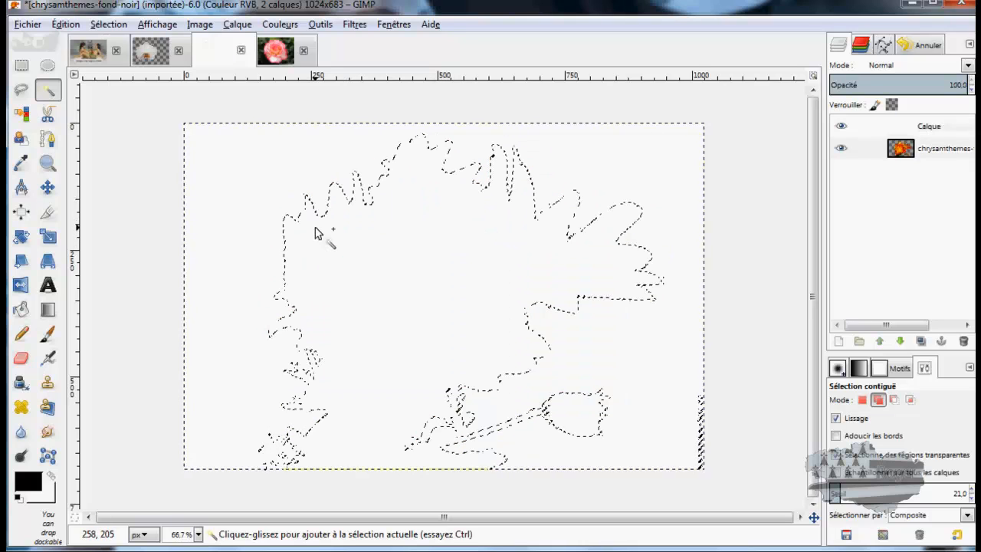
pyautogui.hotkey('ctrl', 'z')
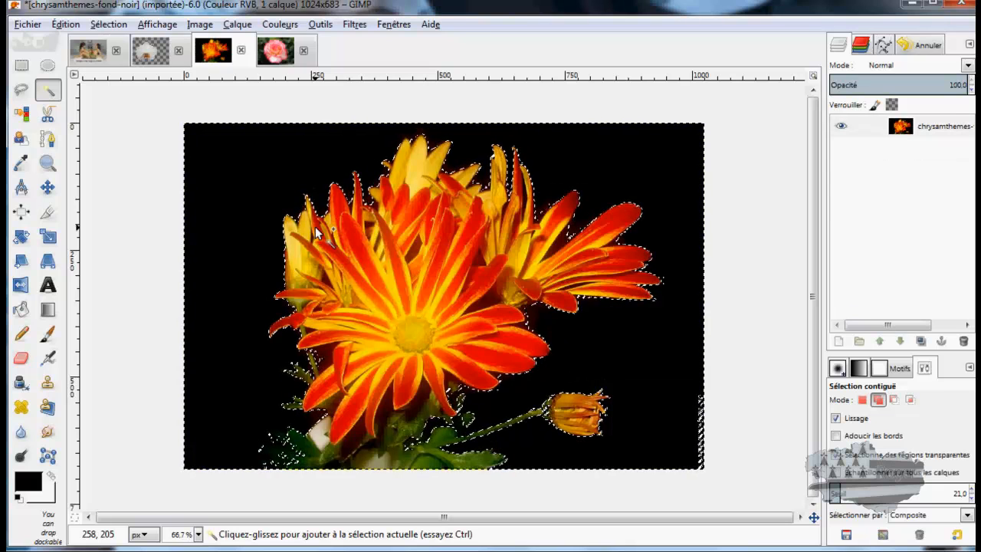
# Switch to the rose image and fuzzy-select the dark foliage on both sides of the flower in add mode with a threshold of 21.
pyautogui.click(275, 51)
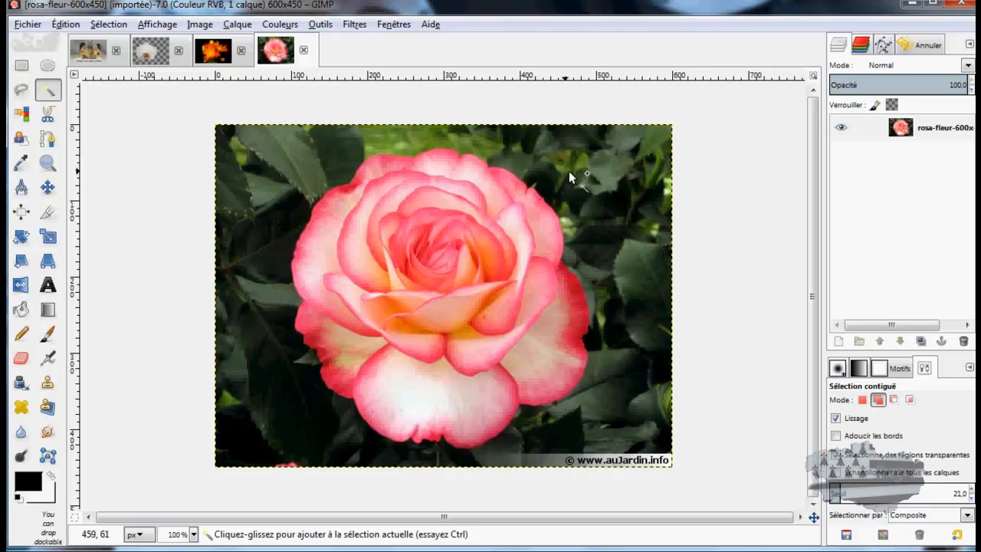
pyautogui.click(612, 173)
pyautogui.moveTo(604, 214); pyautogui.dragTo(638, 404)
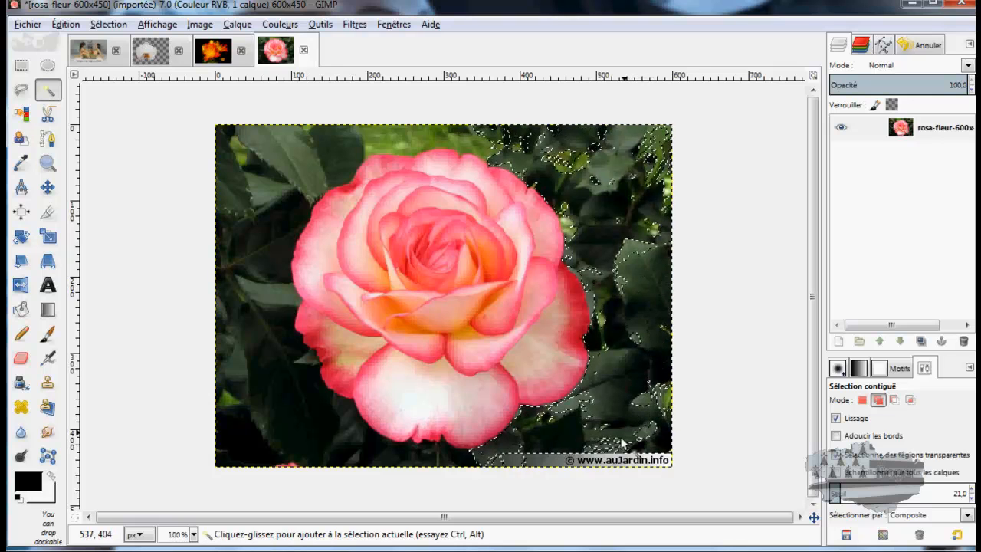
pyautogui.moveTo(622, 439); pyautogui.dragTo(297, 361)
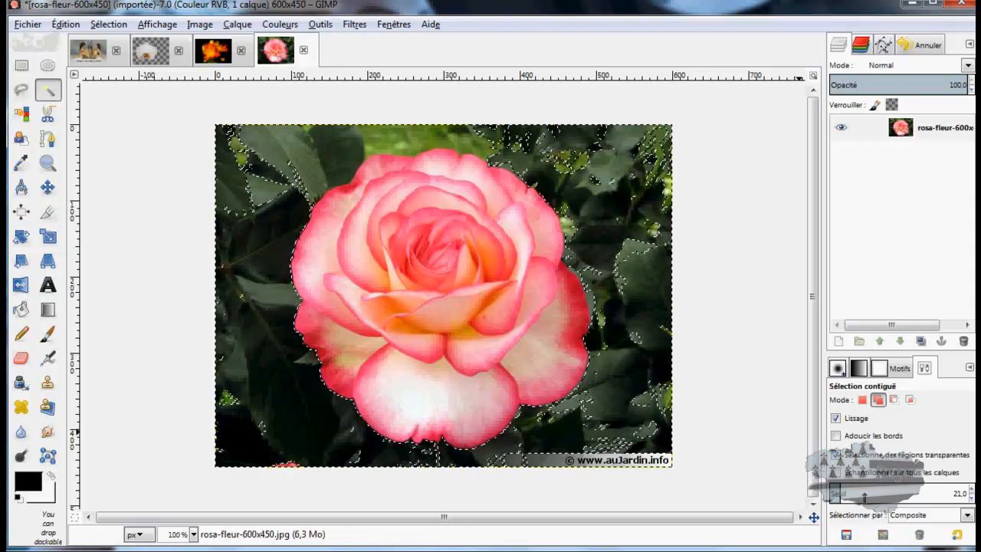
# Extend the foliage selection with a threshold of 100.9, and undo the last addition made above the rose.
pyautogui.moveTo(865, 496); pyautogui.dragTo(884, 495)
pyautogui.click(579, 141)
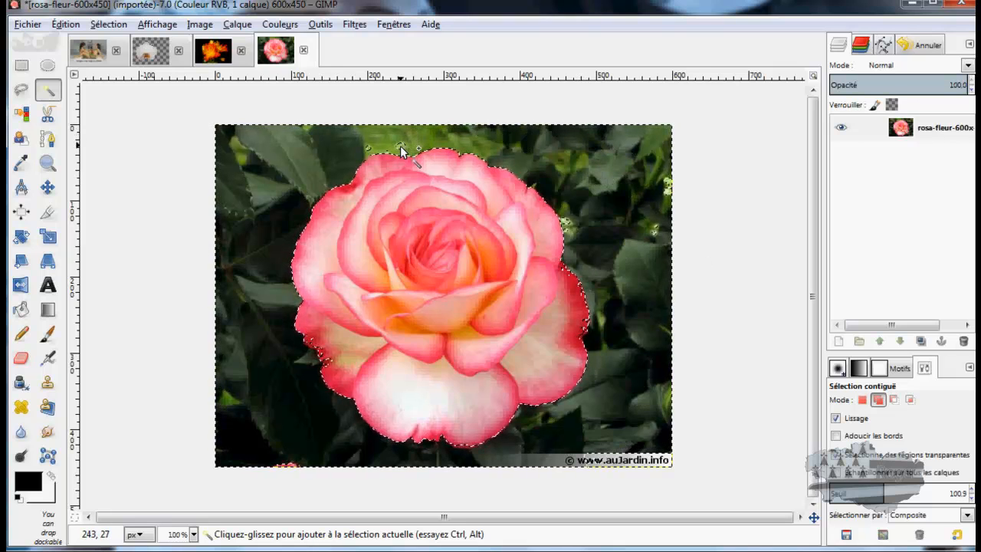
pyautogui.moveTo(400, 140); pyautogui.dragTo(401, 147)
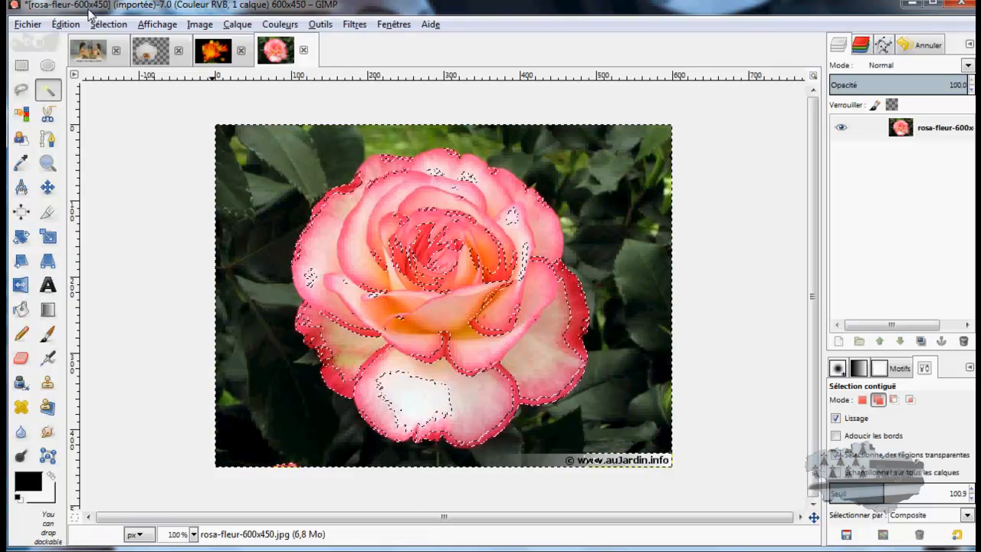
pyautogui.click(66, 24)
pyautogui.click(74, 44)
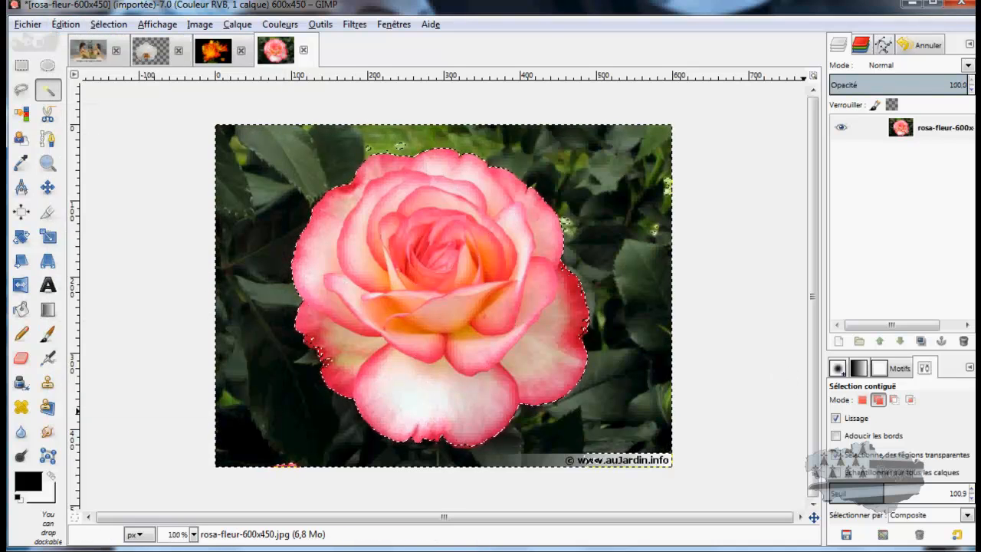
# Add the remaining foliage patches around the rose with a threshold of 50.4, and clear the whole selection.
pyautogui.moveTo(883, 494); pyautogui.dragTo(856, 495)
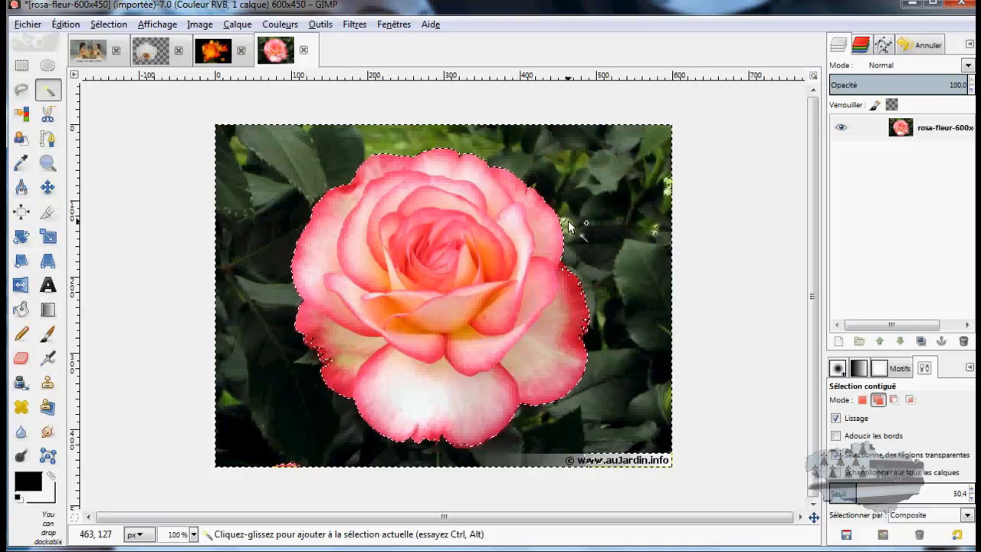
pyautogui.moveTo(572, 222); pyautogui.dragTo(608, 221)
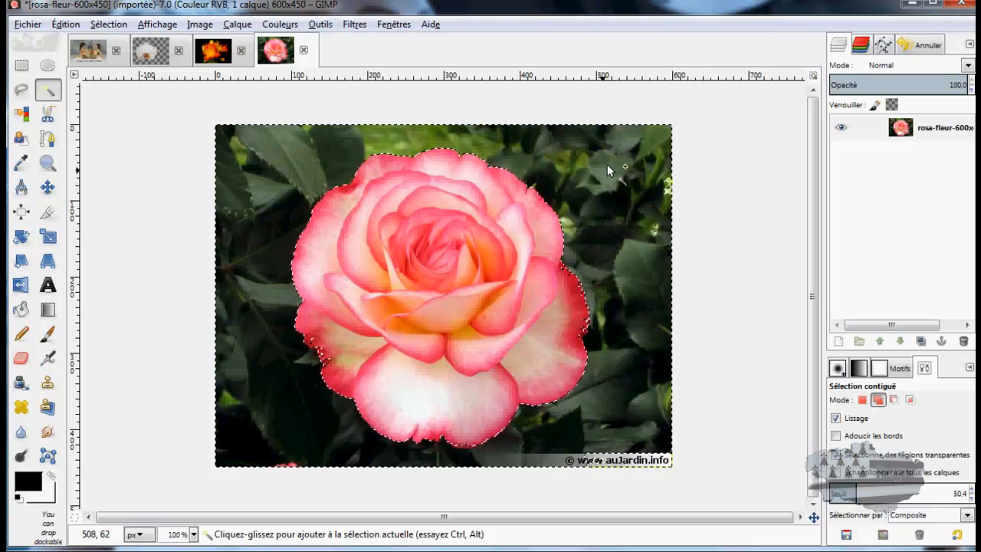
pyautogui.click(108, 25)
pyautogui.click(121, 62)
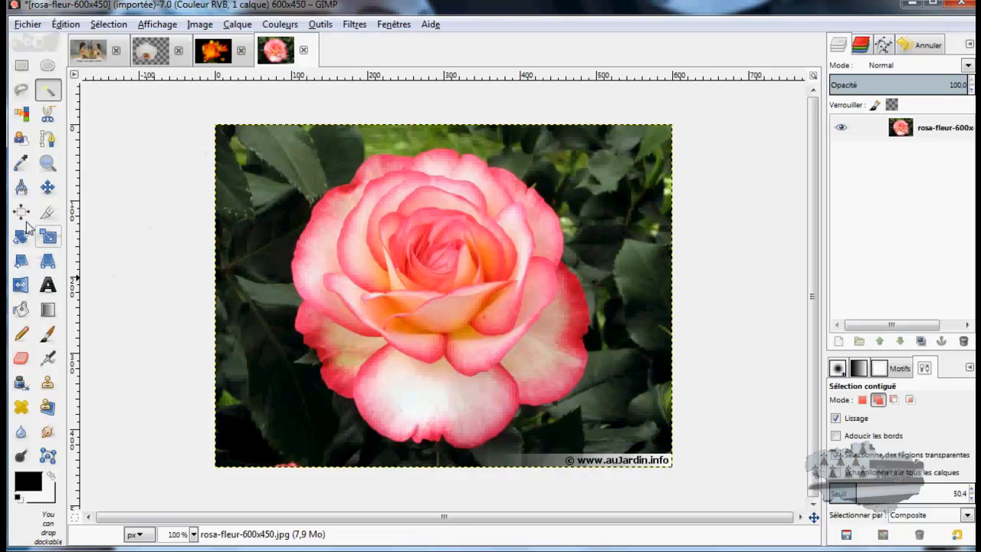
# Select the green leaf tones by colour with a threshold of 15, and fuzzy-add the dark foliage and the lower white petal at 50.4.
pyautogui.click(22, 113)
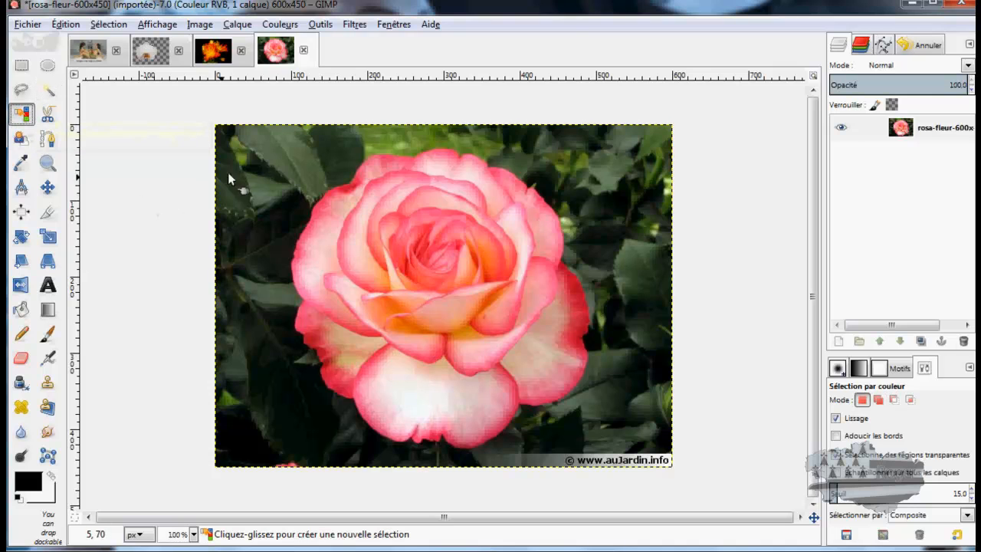
pyautogui.click(274, 148)
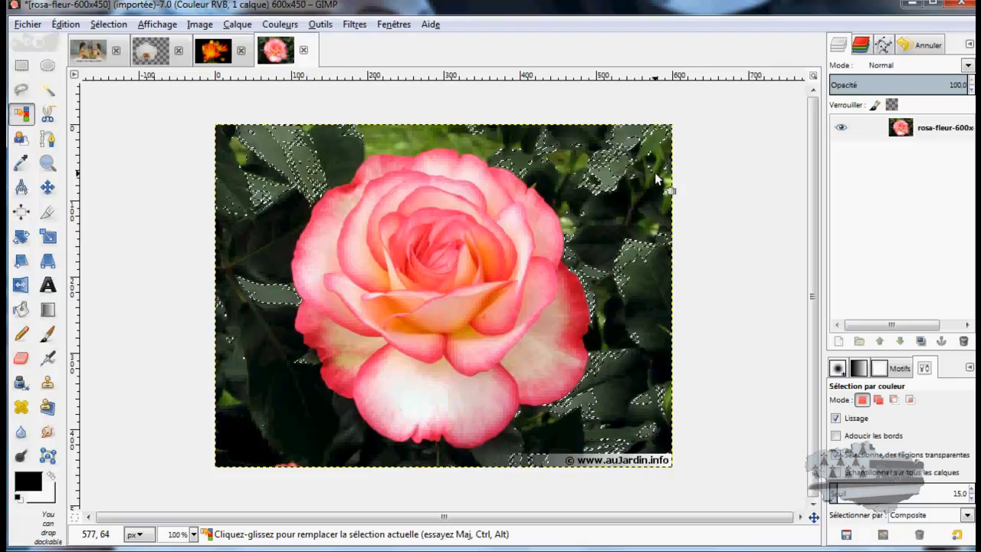
pyautogui.click(48, 91)
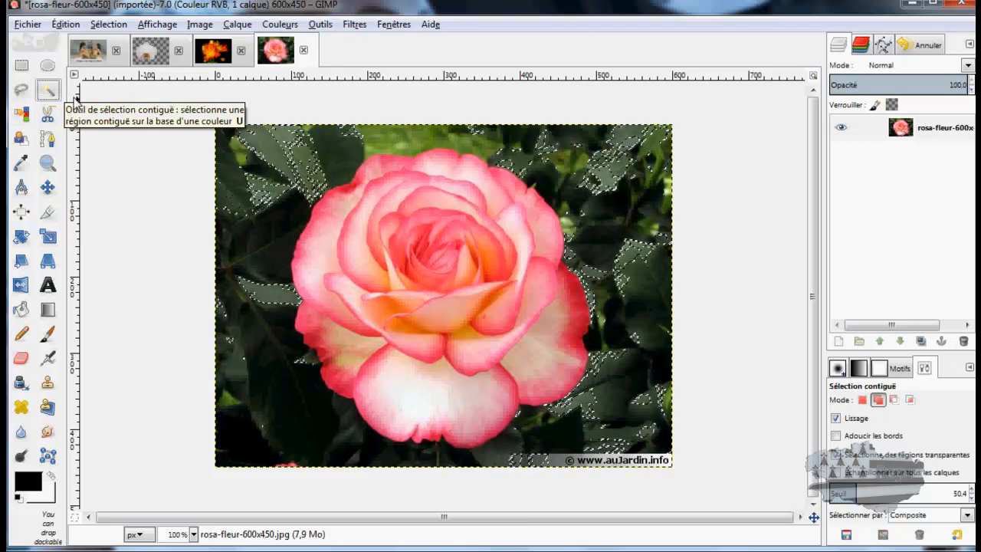
pyautogui.click(238, 240)
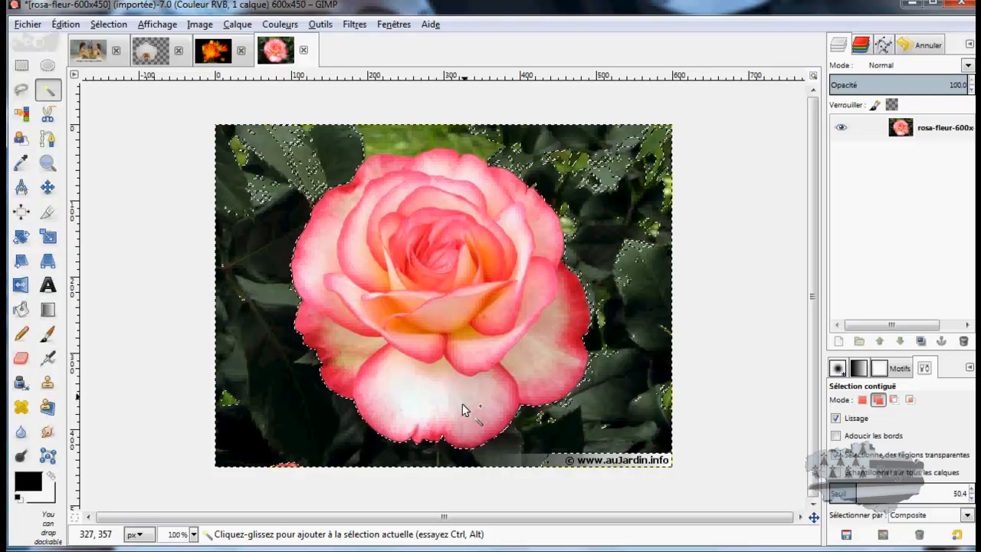
pyautogui.click(431, 406)
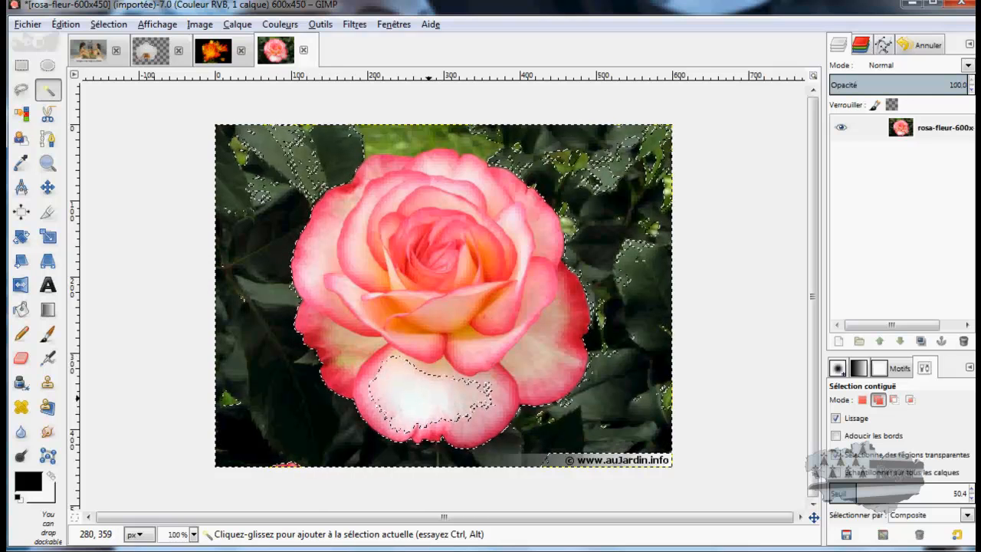
# Fuzzy-select the rose's left outer petal, the dark foliage and the upper-right leaf one after another in replace mode.
pyautogui.click(862, 400)
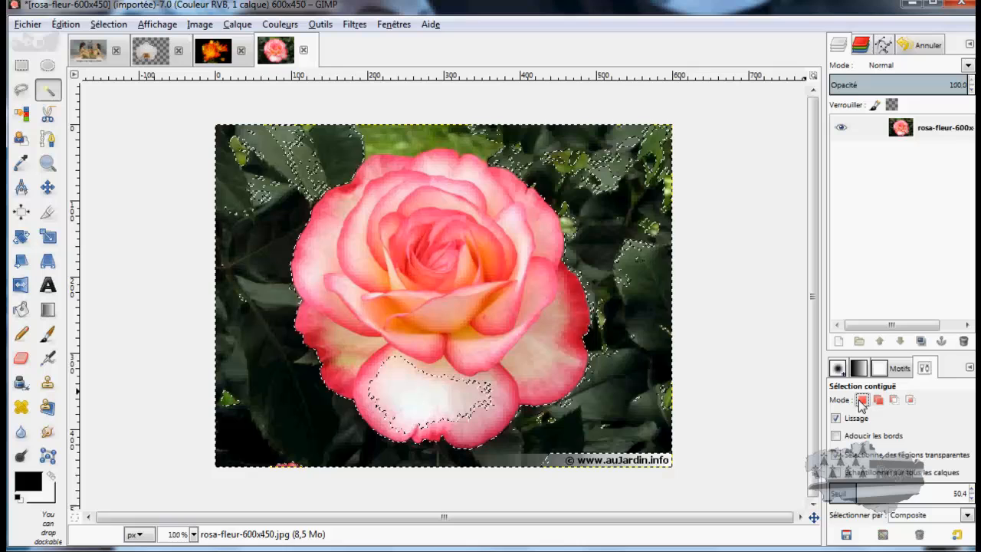
pyautogui.click(327, 252)
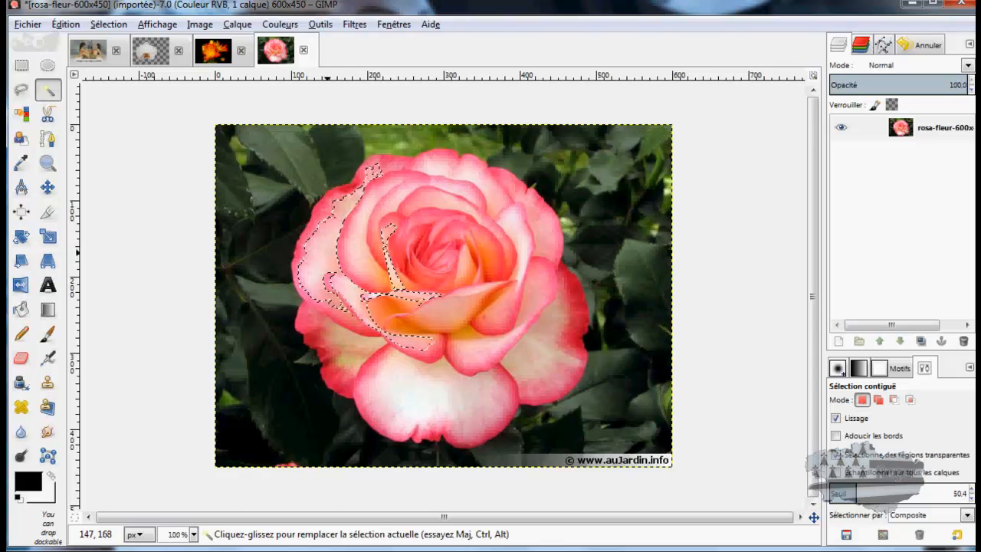
pyautogui.click(521, 163)
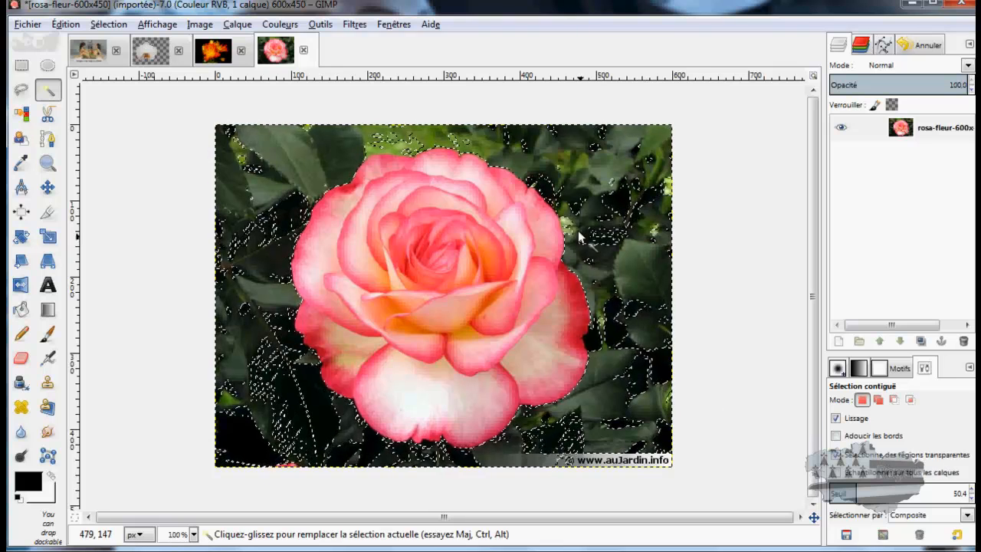
pyautogui.click(606, 172)
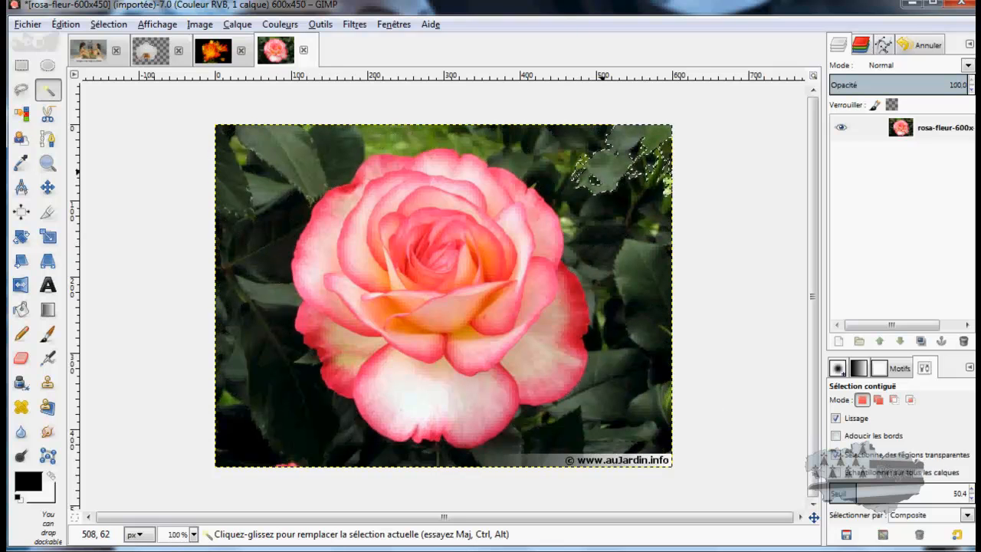
# Select the green leaf tones around the rose by colour, and extend the selection to darker foliage in add mode with a threshold of 47.6.
pyautogui.click(23, 113)
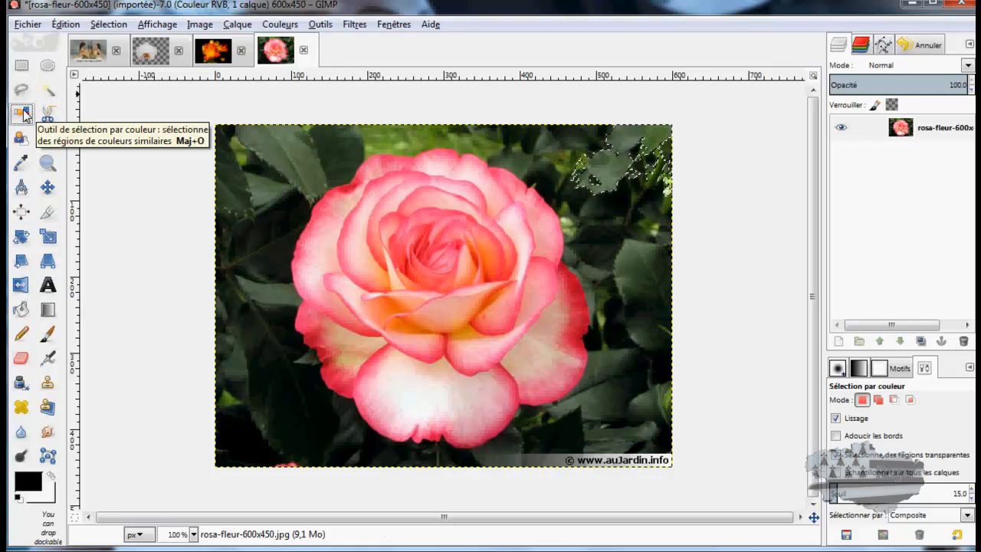
pyautogui.click(282, 151)
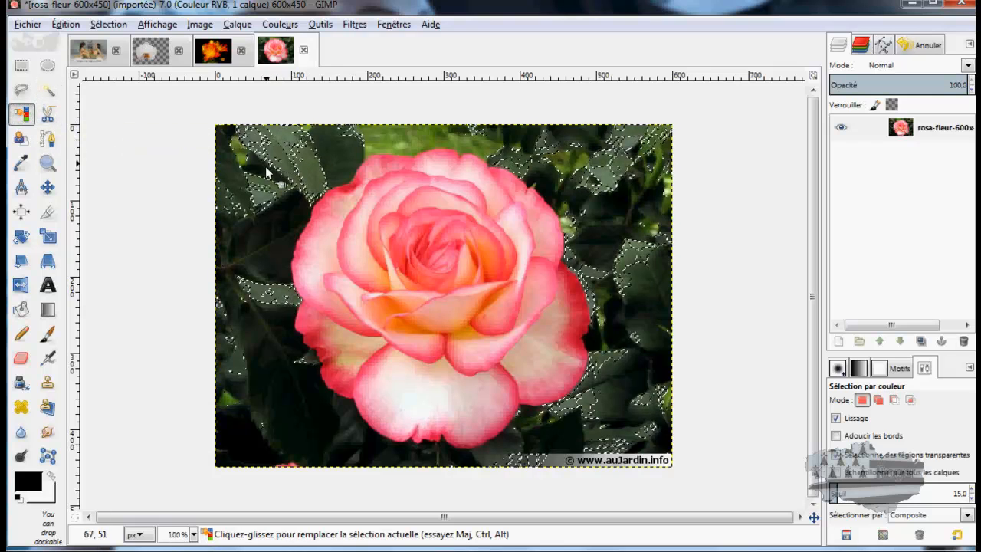
pyautogui.click(880, 399)
pyautogui.click(854, 490)
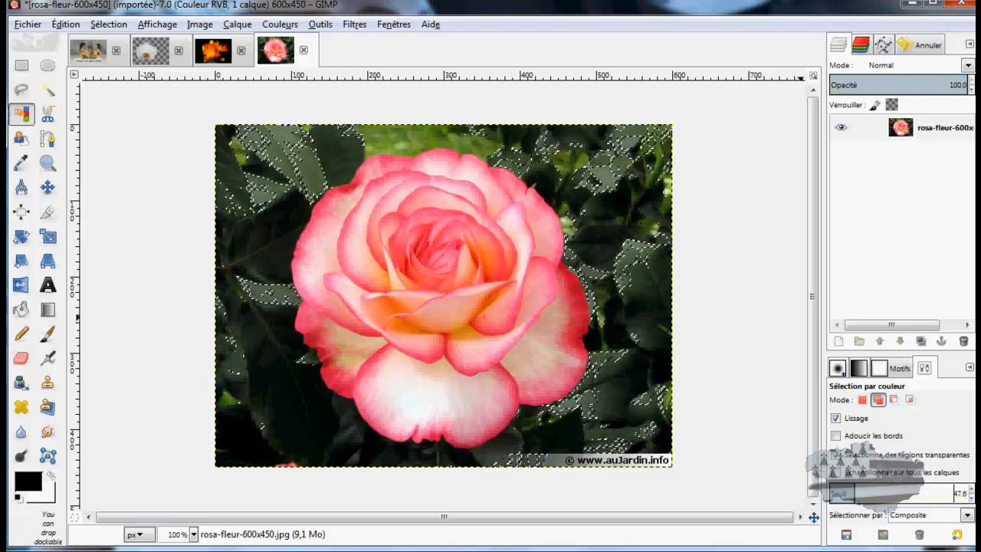
pyautogui.click(253, 195)
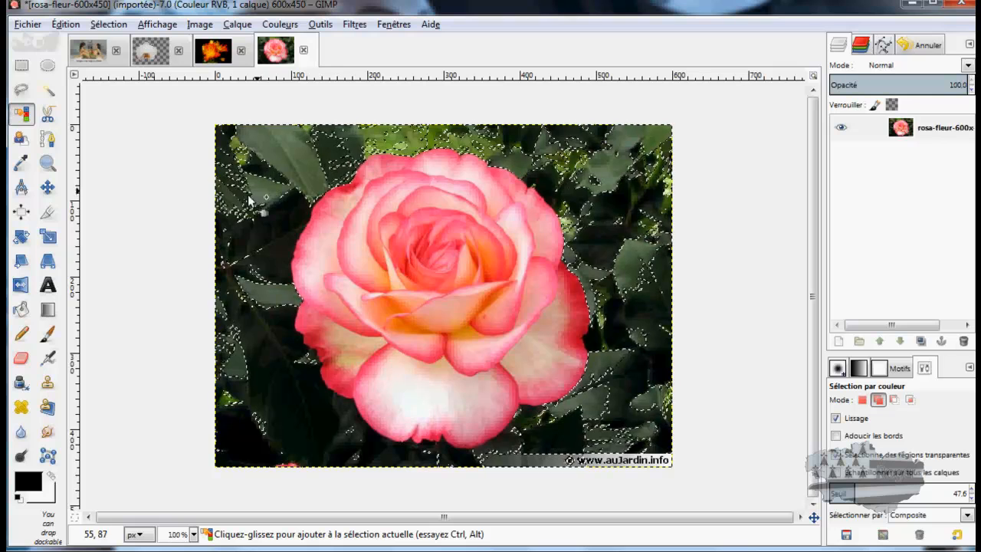
pyautogui.click(233, 199)
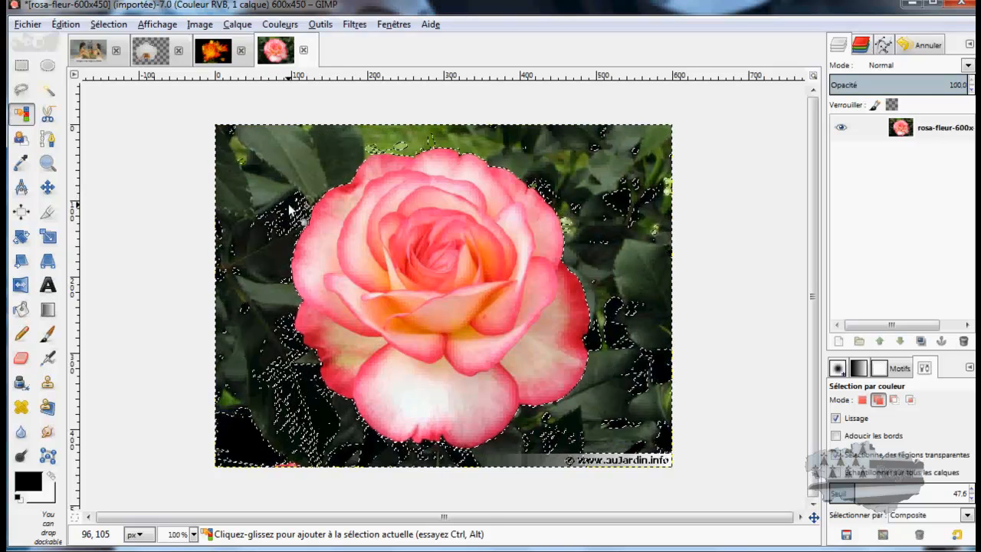
# Undo the latest additions to the foliage selection, and add the light green patches above the rose by colour with a threshold of 22.4.
pyautogui.hotkey('ctrl', 'z')
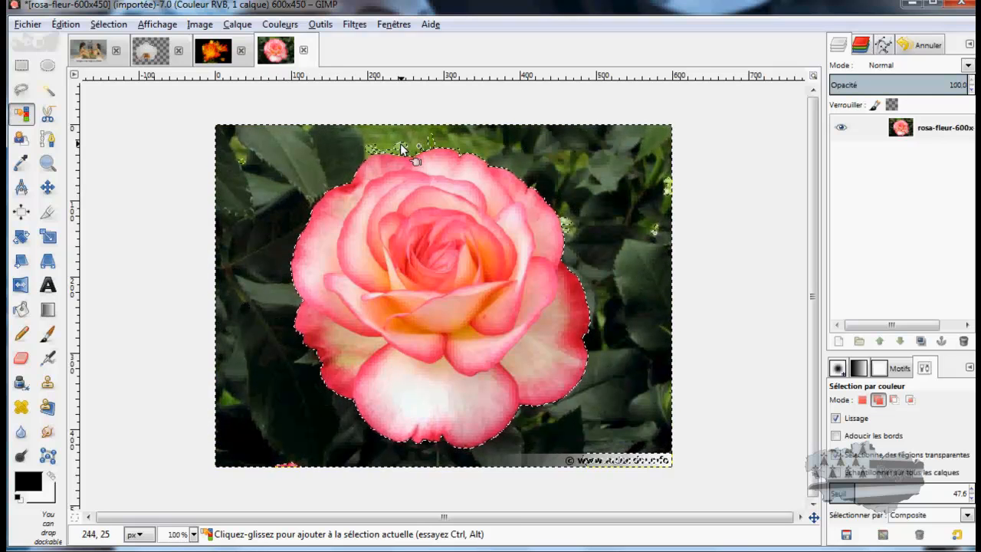
pyautogui.hotkey('ctrl', 'z')
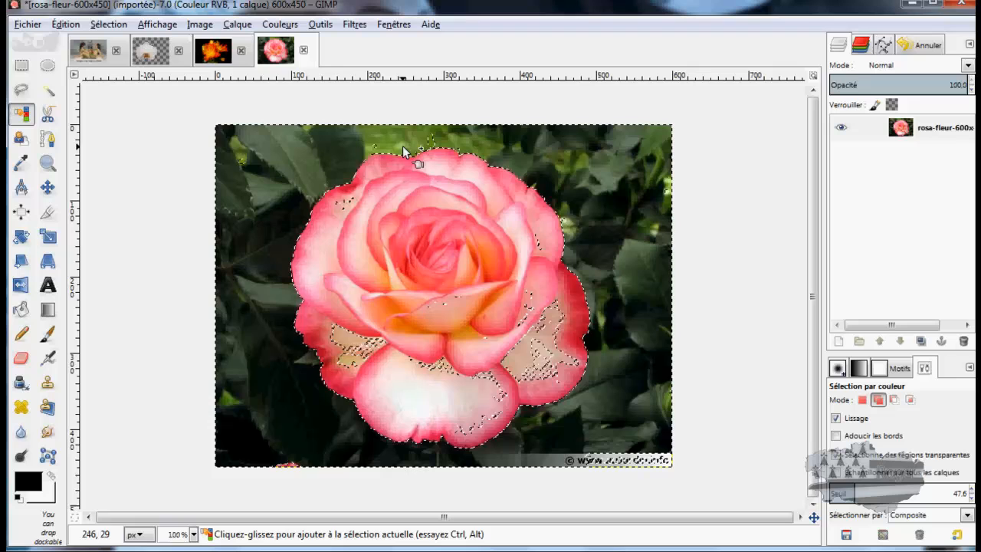
pyautogui.click(66, 25)
pyautogui.click(99, 42)
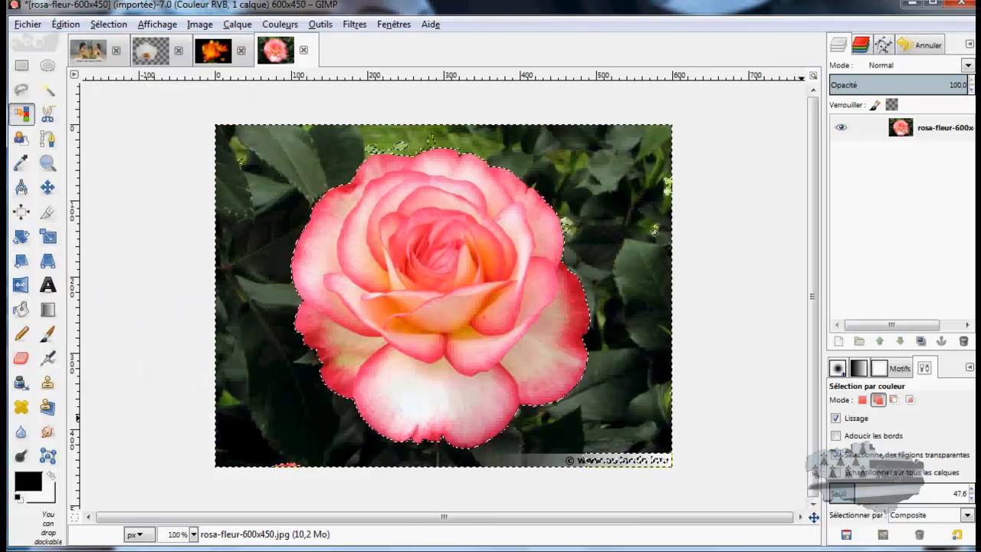
pyautogui.click(841, 491)
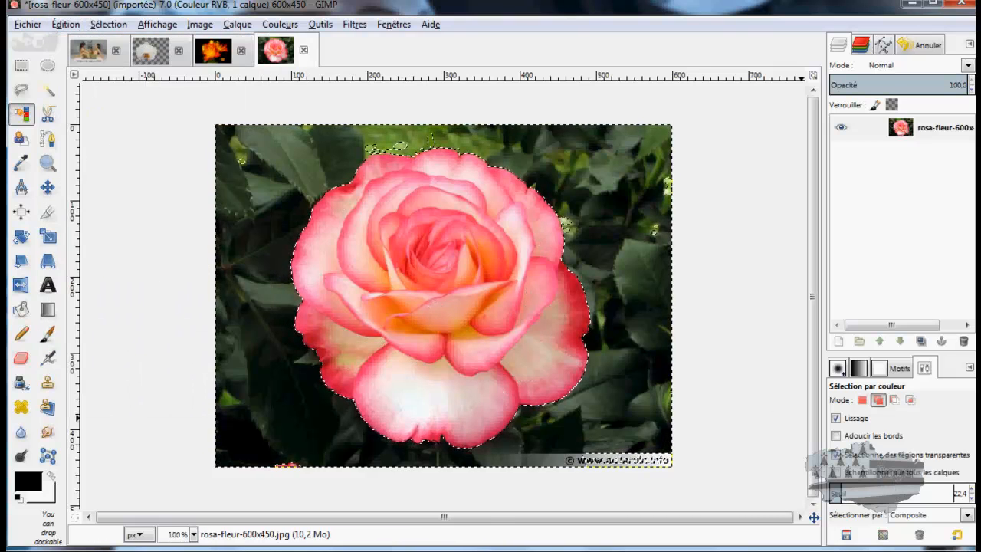
pyautogui.click(374, 146)
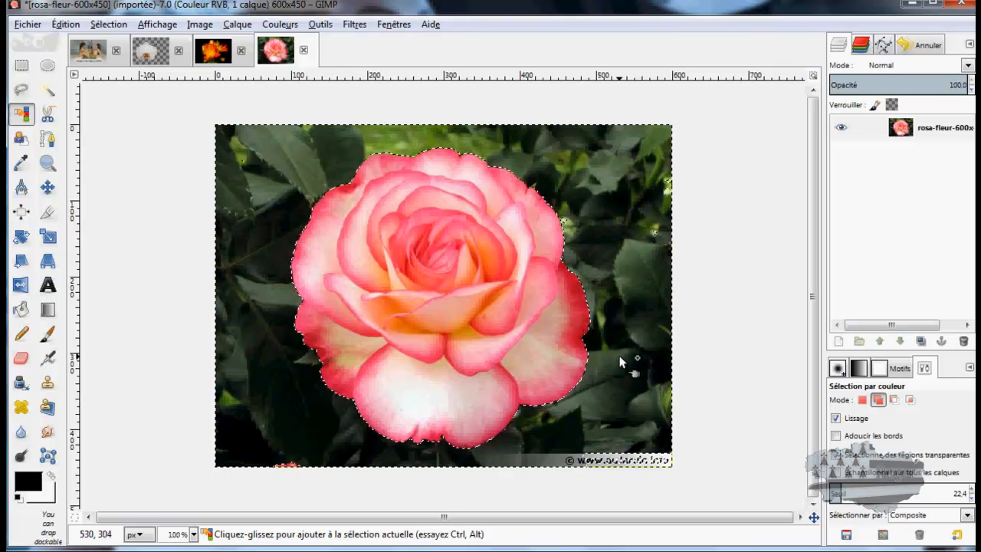
# Try clearing the selected foliage around the rose without feathering and dropping the selection, and undo it.
pyautogui.press('Delete')
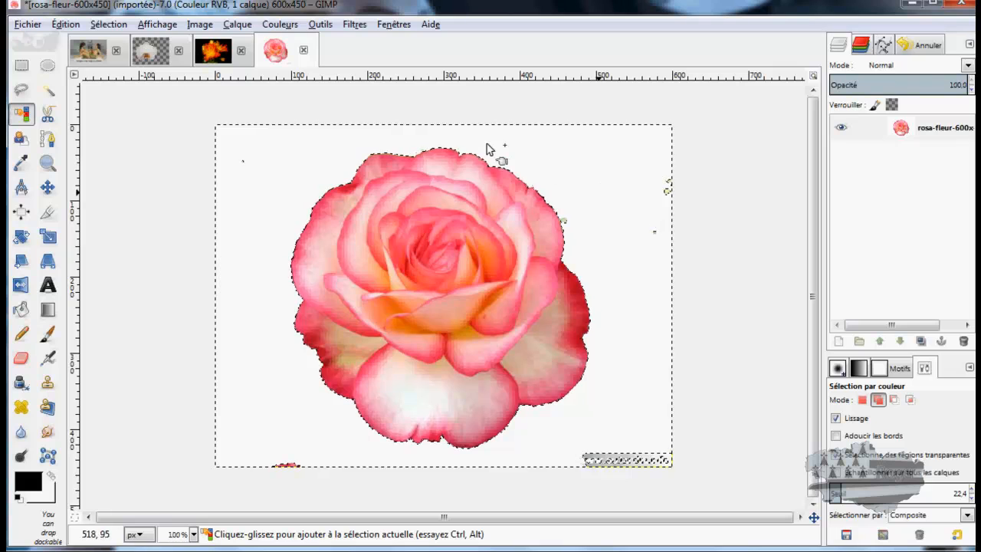
pyautogui.click(108, 23)
pyautogui.click(118, 61)
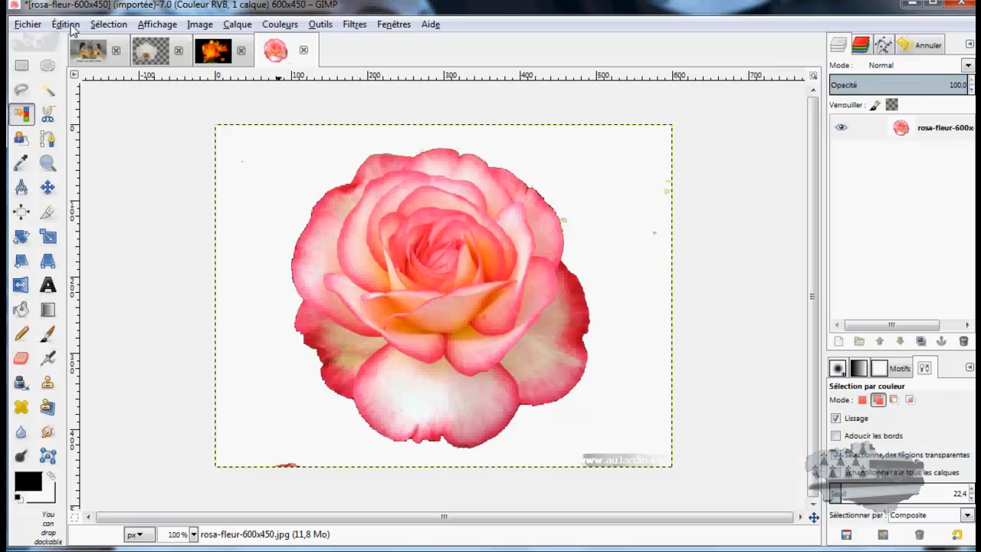
pyautogui.hotkey('ctrl', 'z')
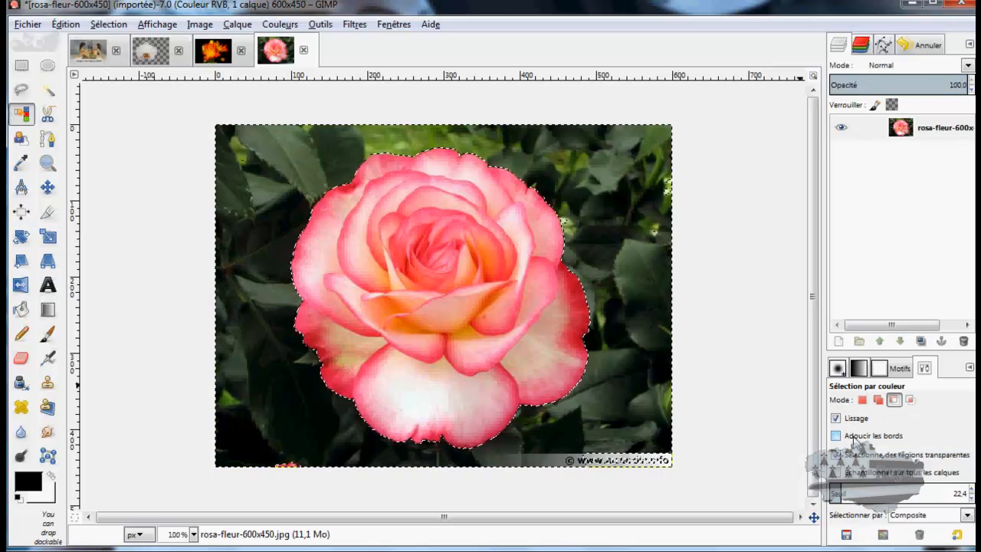
# Enable feathered edges for select by colour, try clearing the foliage with the existing selection, and undo the clearing and deselection.
pyautogui.click(836, 436)
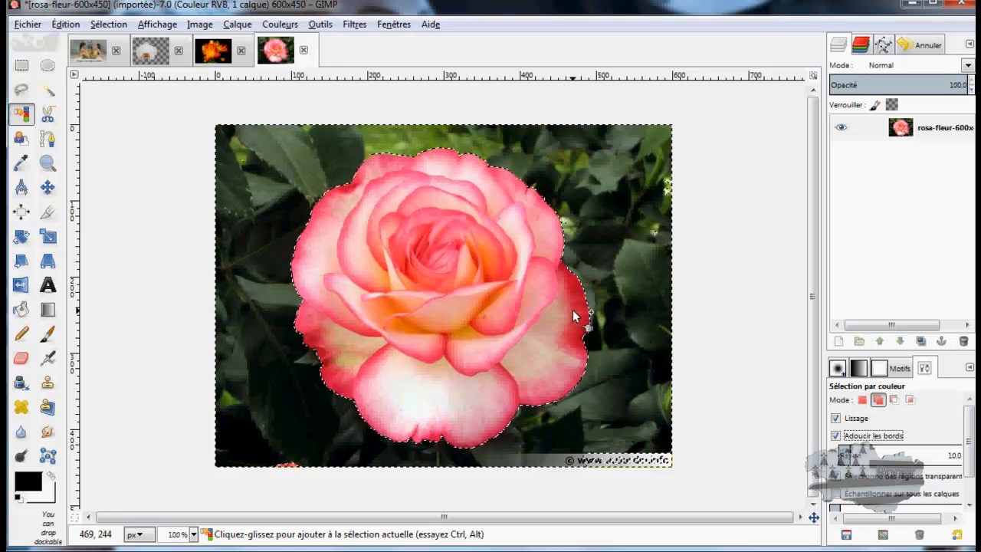
pyautogui.press('Delete')
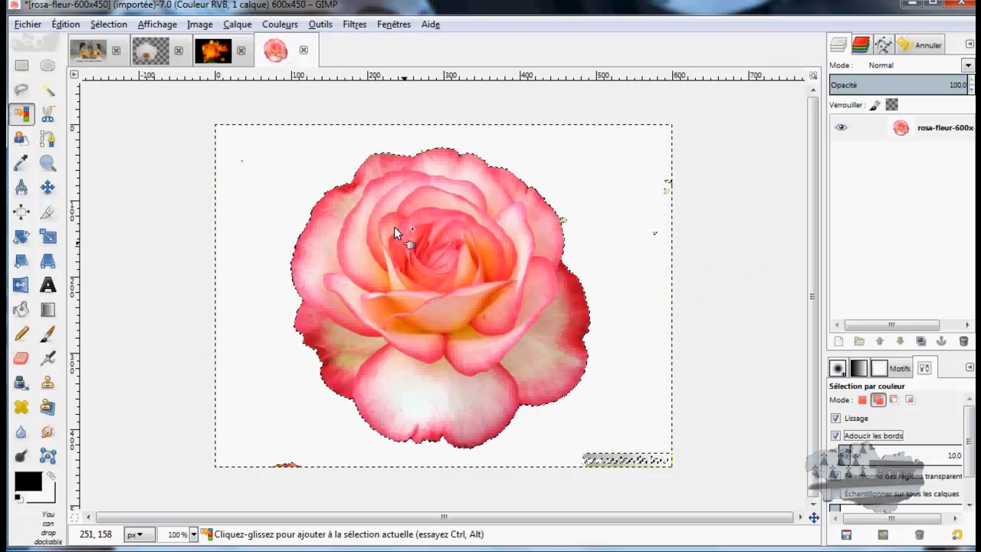
pyautogui.click(114, 25)
pyautogui.click(115, 62)
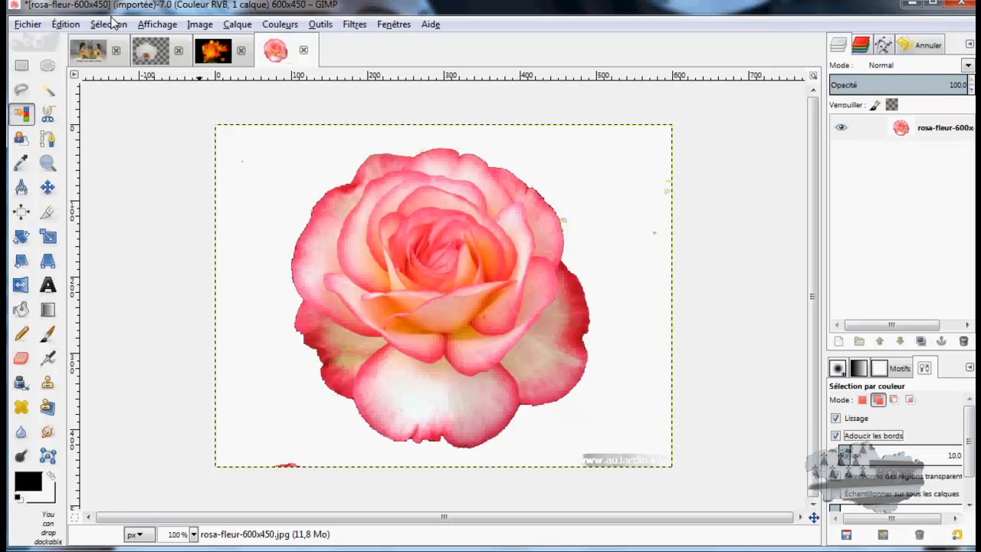
pyautogui.hotkey('ctrl', 'z')
pyautogui.hotkey('ctrl', 'z')
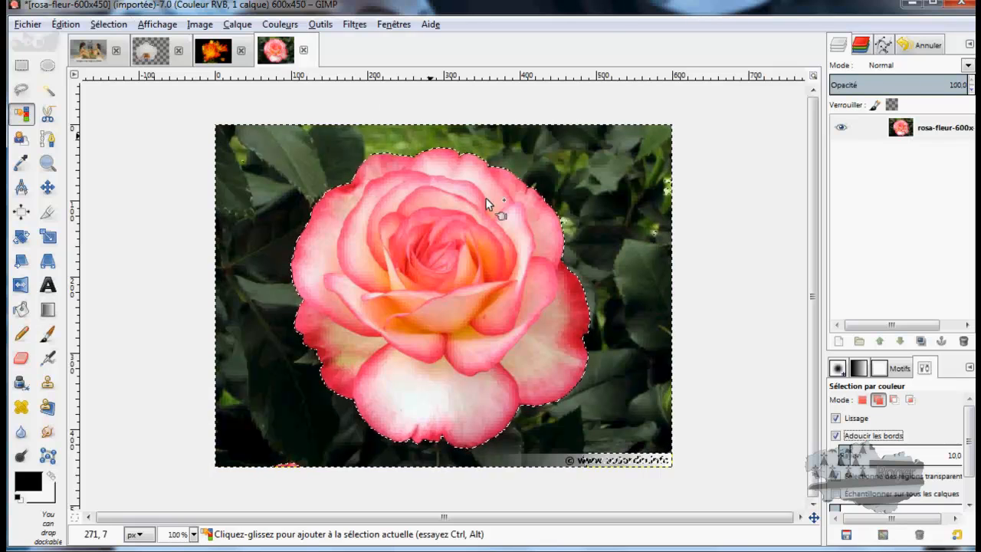
# Reselect the dark foliage by colour in replace mode with feathered edges, and add the remaining green tones around the rose in add mode.
pyautogui.click(862, 399)
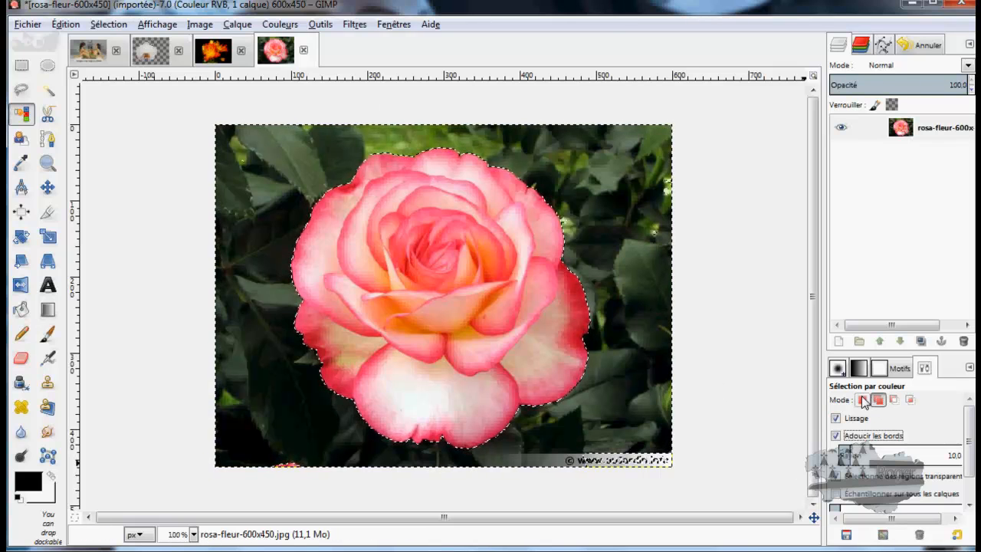
pyautogui.click(600, 242)
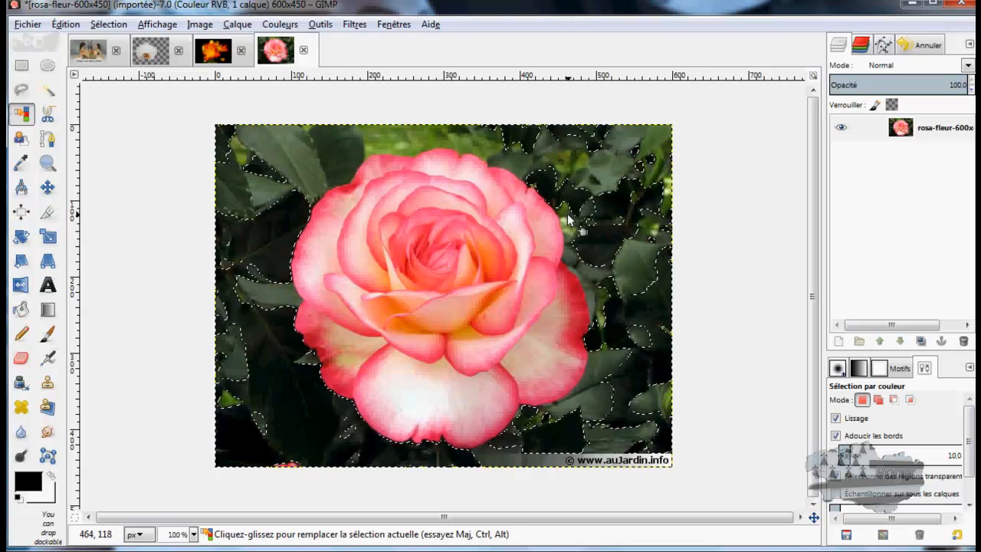
pyautogui.click(878, 399)
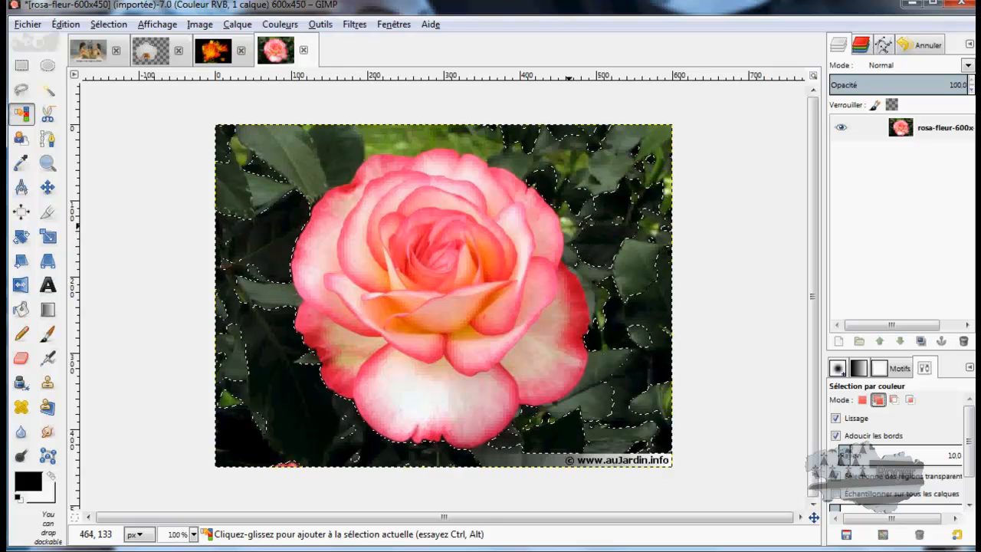
pyautogui.click(546, 187)
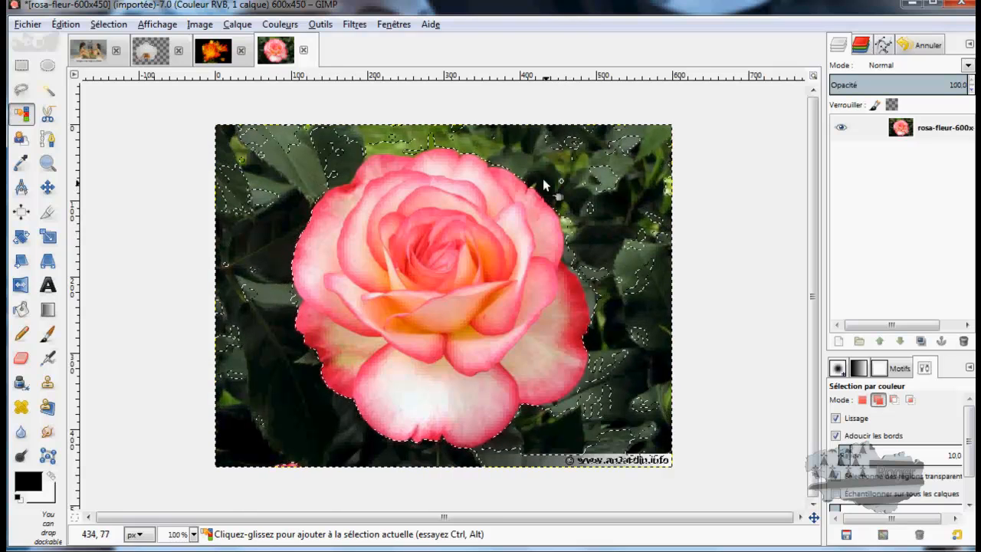
pyautogui.click(562, 135)
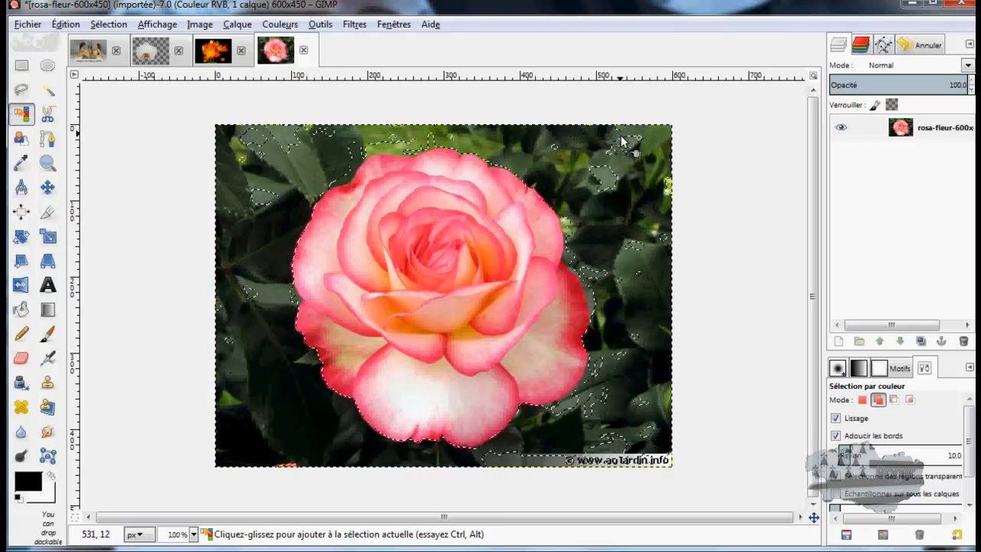
pyautogui.click(596, 294)
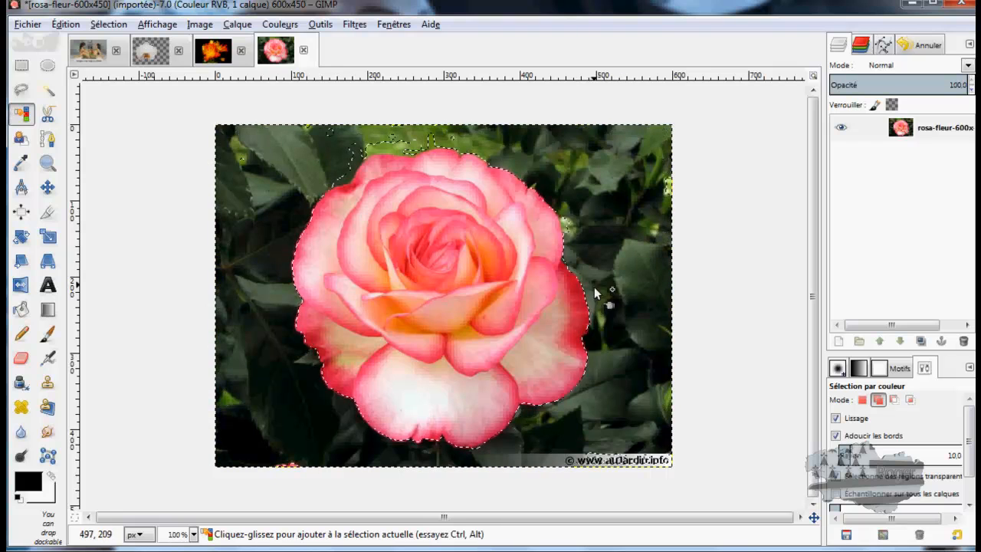
pyautogui.moveTo(397, 152); pyautogui.dragTo(396, 147)
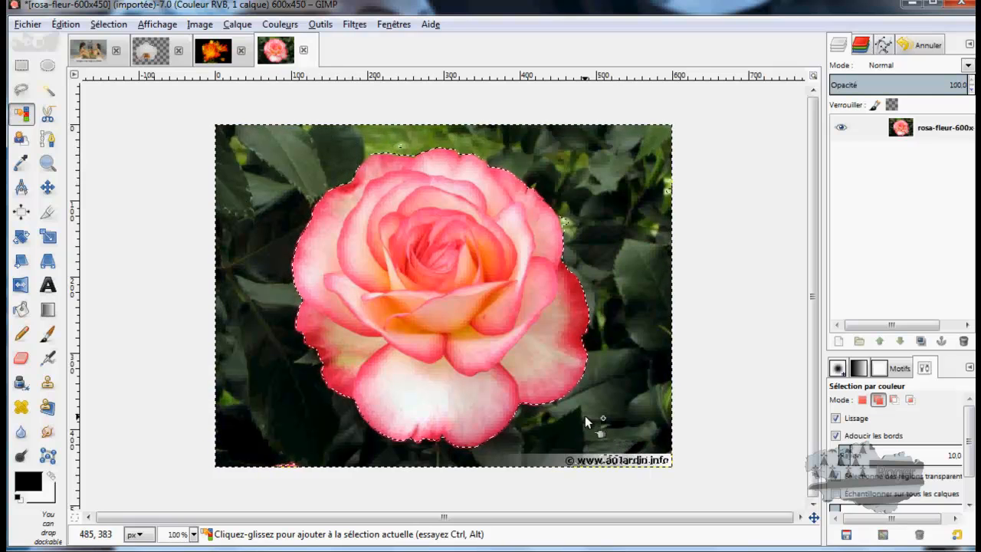
# Clear the feathered foliage selection around the rose and deselect everything.
pyautogui.press('Delete')
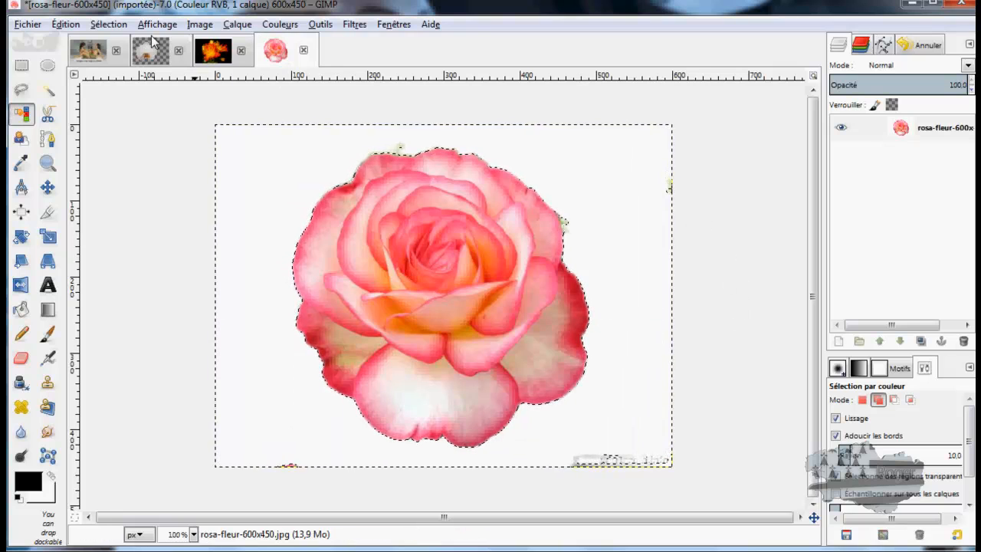
pyautogui.click(108, 24)
pyautogui.click(120, 61)
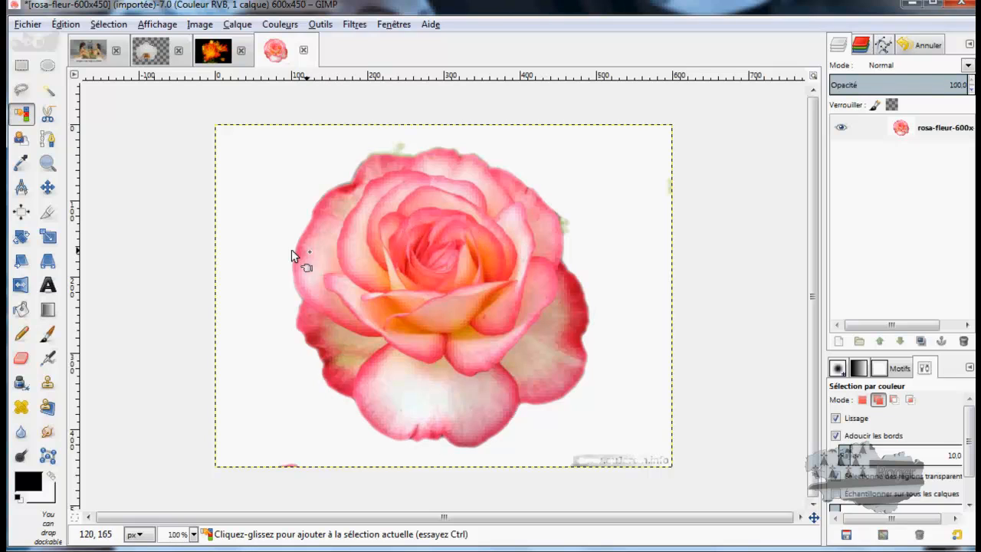
# Draw a two-node path with the Paths tool, curving downward across the rose from its upper-left side to its upper-right side.
pyautogui.click(47, 91)
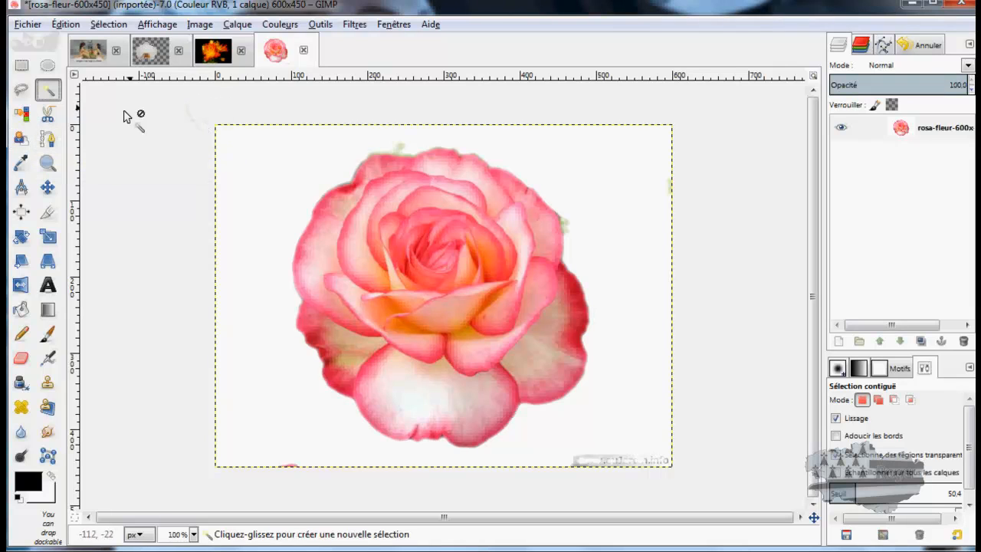
pyautogui.click(48, 139)
pyautogui.moveTo(234, 147); pyautogui.dragTo(235, 240)
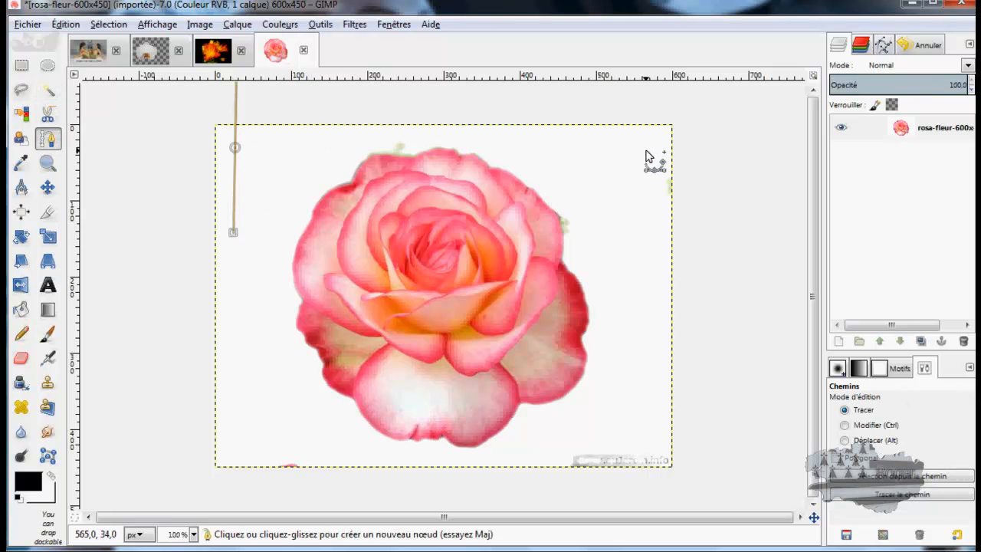
pyautogui.moveTo(645, 151); pyautogui.dragTo(651, 20)
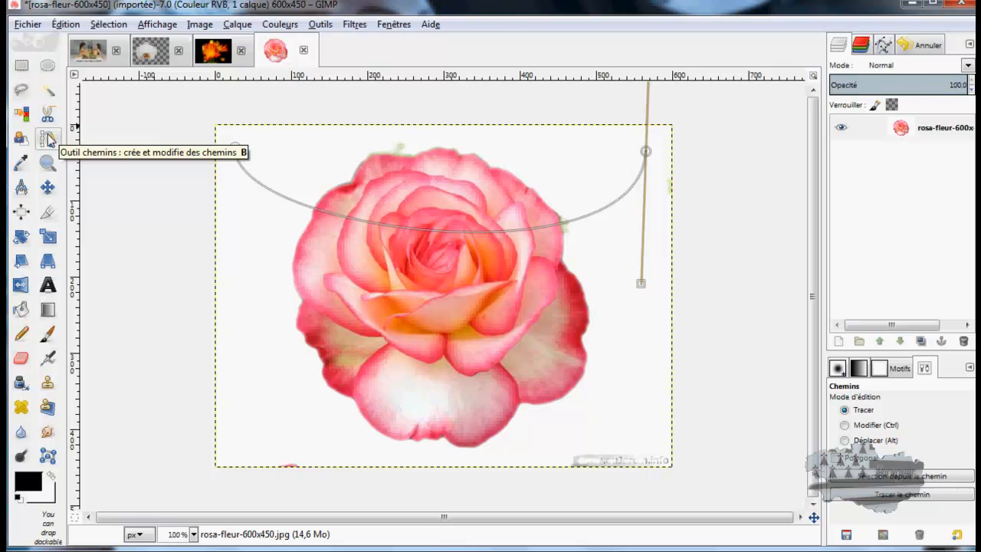
pyautogui.click(48, 139)
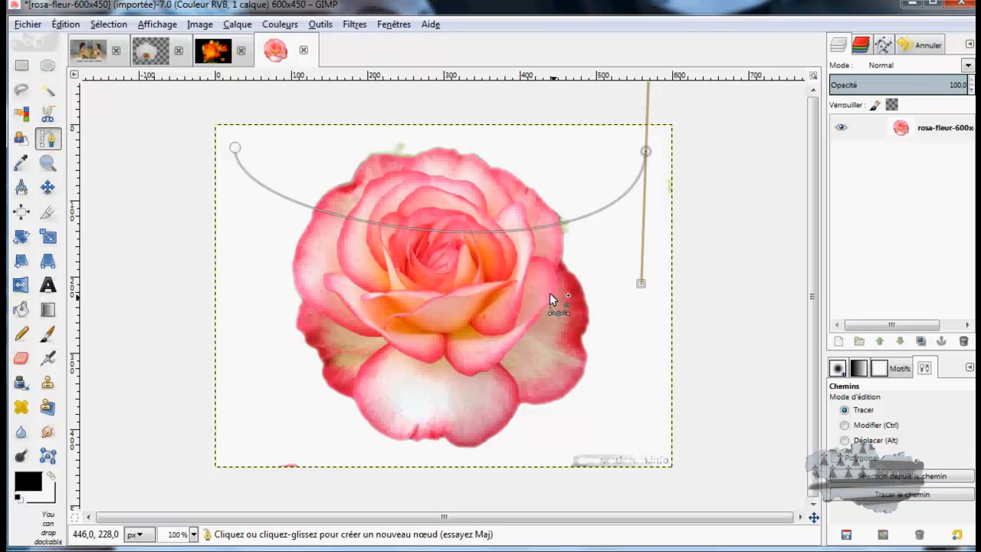